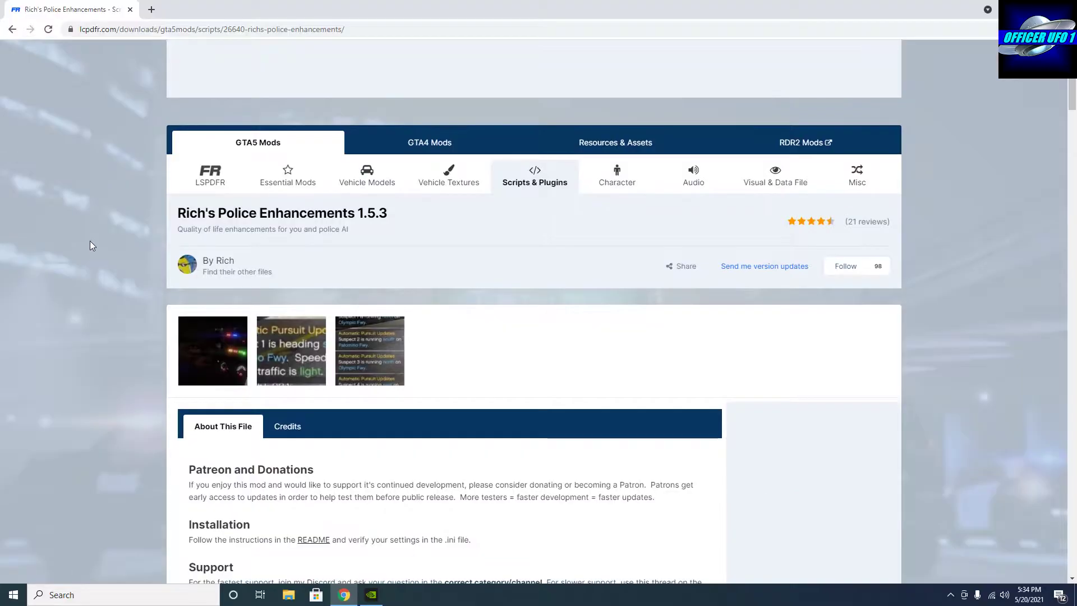
Accept the download terms for Rich's Police Enhancements 1.5.3 and review the files offered for download.
scroll(89, 241, "down", 4)
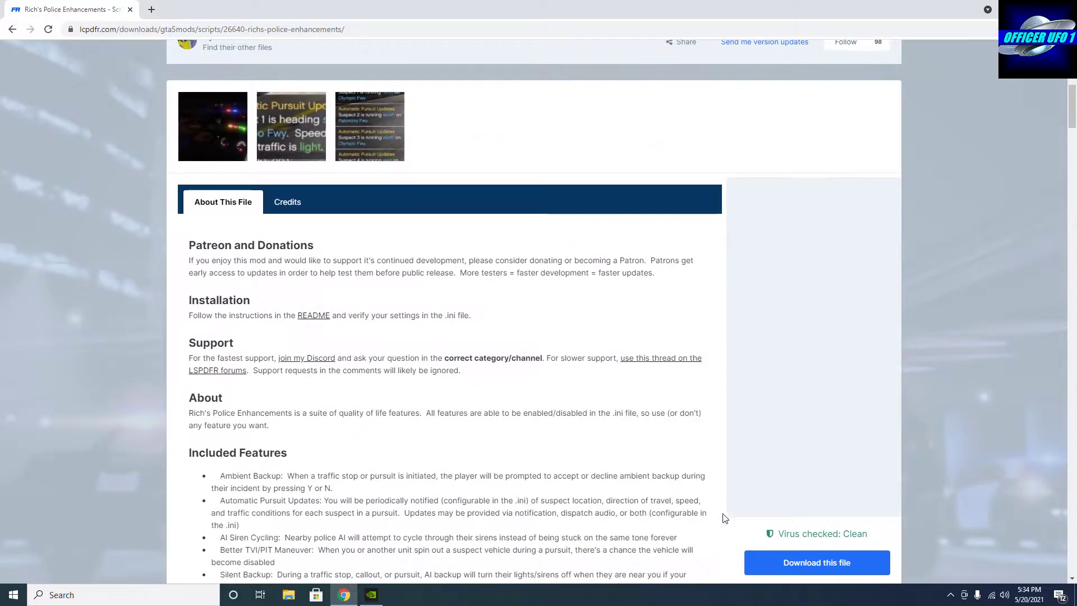
left_click(783, 566)
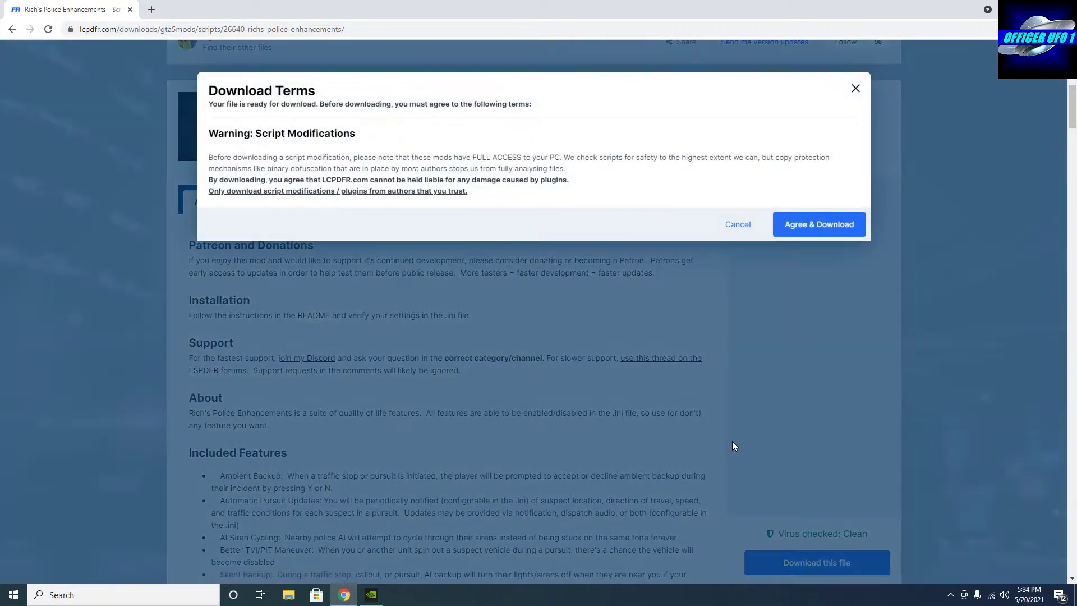
left_click(796, 224)
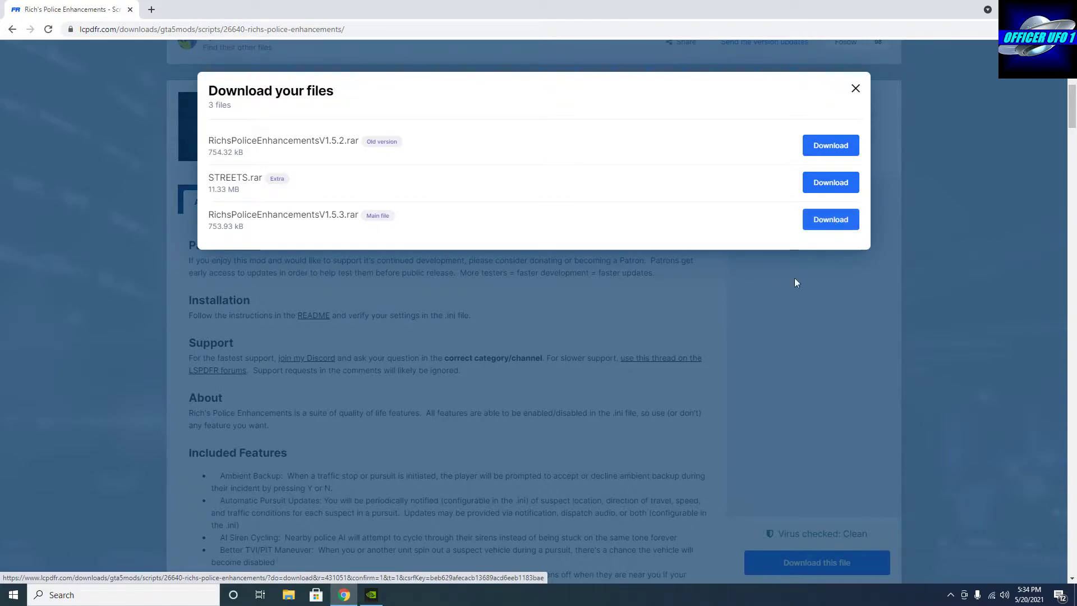
scroll(682, 390, "down", 1)
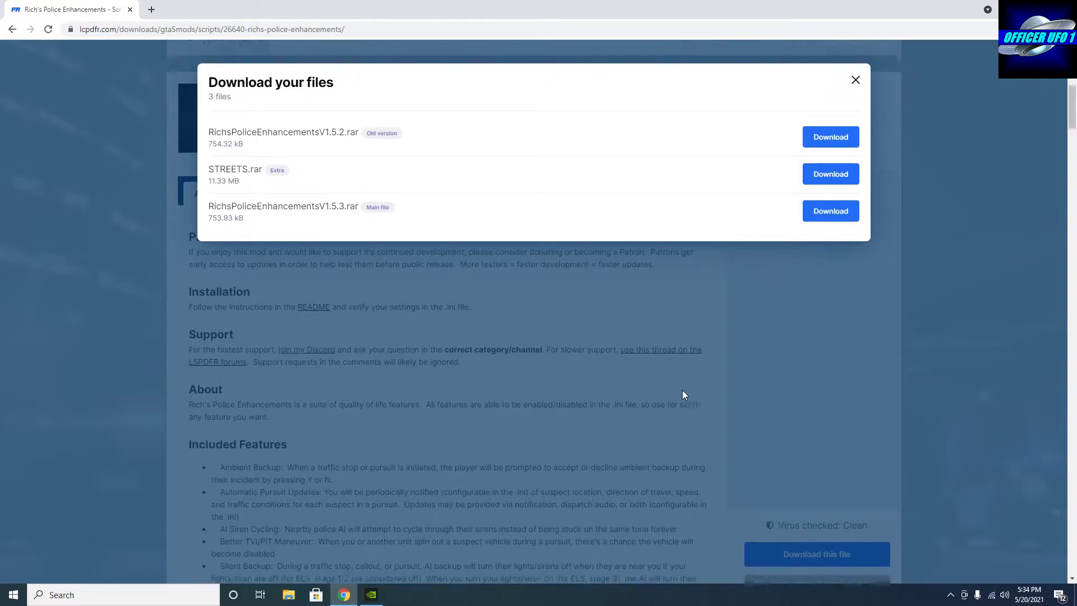
scroll(682, 389, "down", 5)
scroll(684, 391, "up", 8)
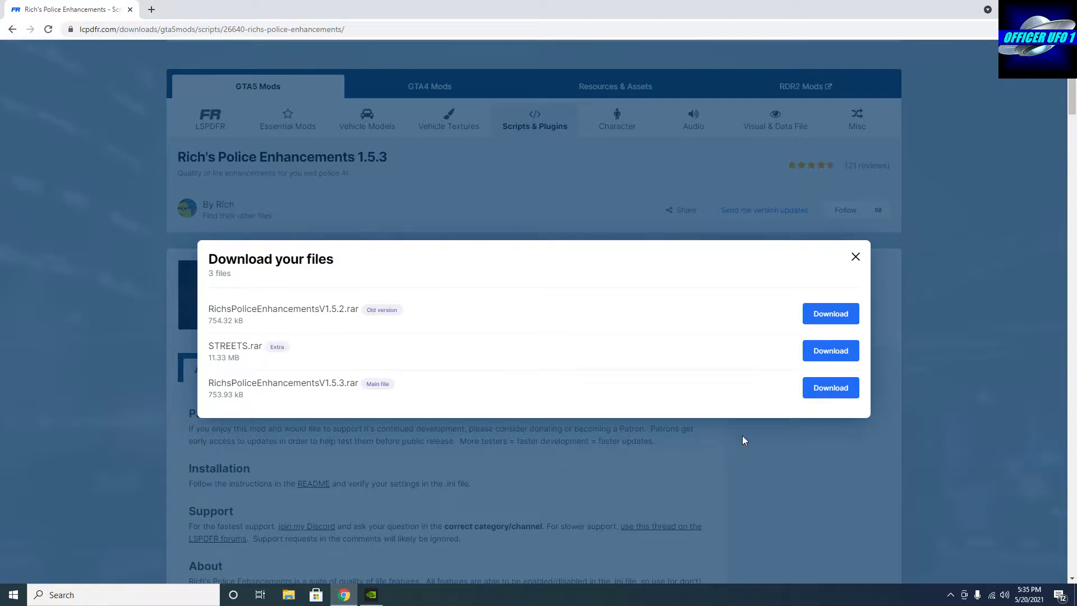
Extract the Grand Theft Auto V folder from the RichsPoliceEnhancementsV1.5.3 archive in Downloads to the Desktop.
key("super+e")
double_click(180, 89)
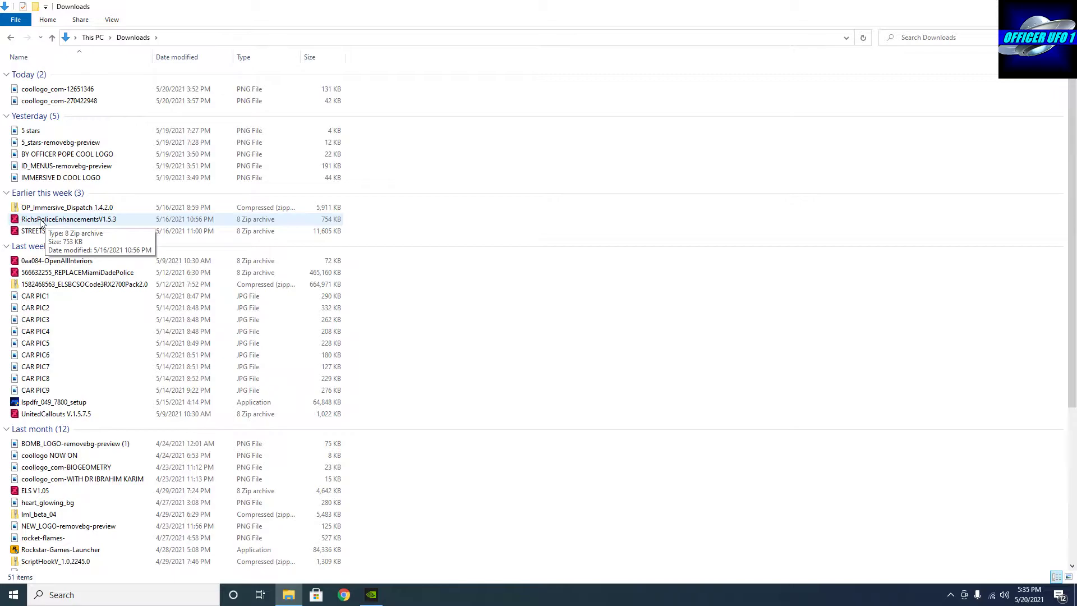
double_click(40, 222)
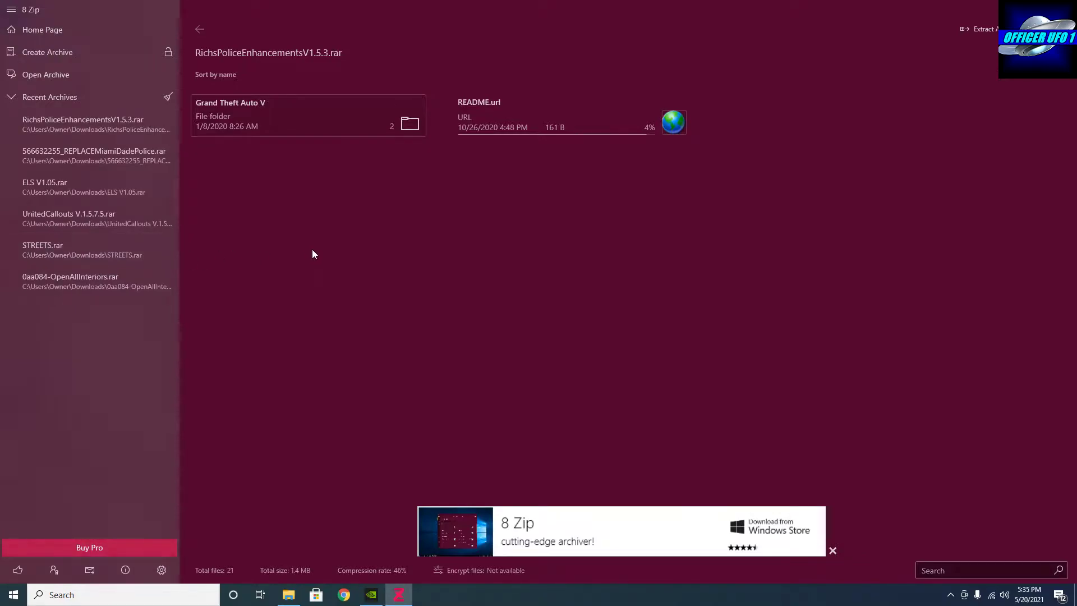
right_click(241, 109)
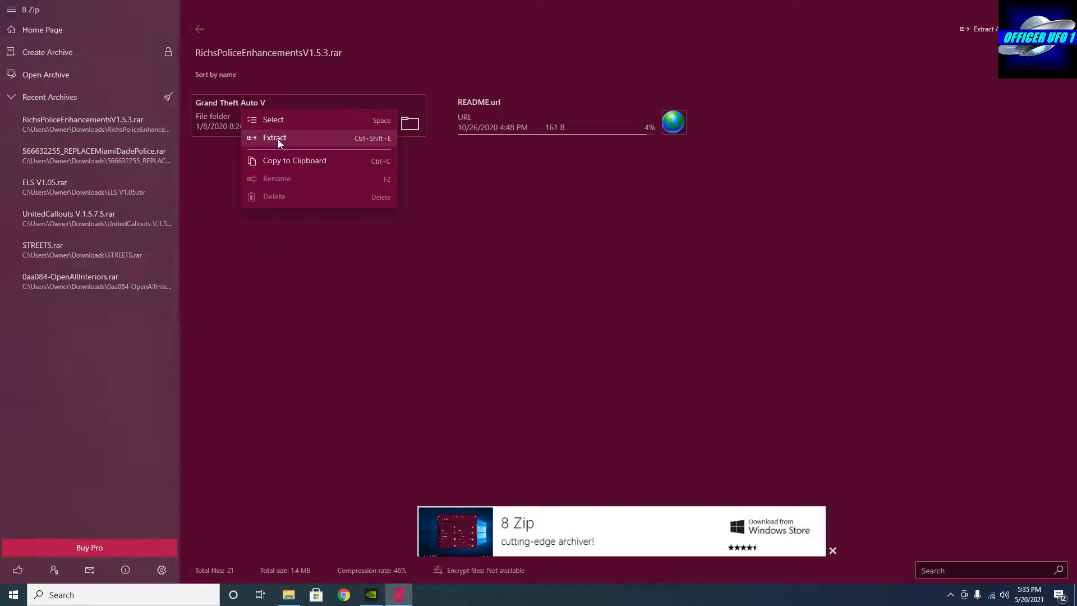
left_click(277, 139)
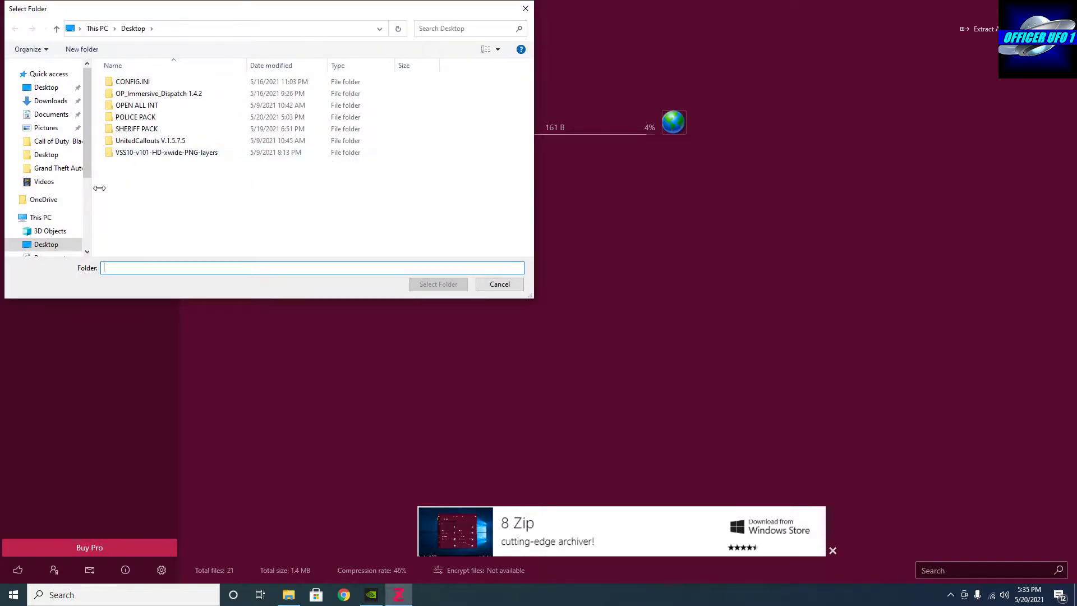
left_click(63, 249)
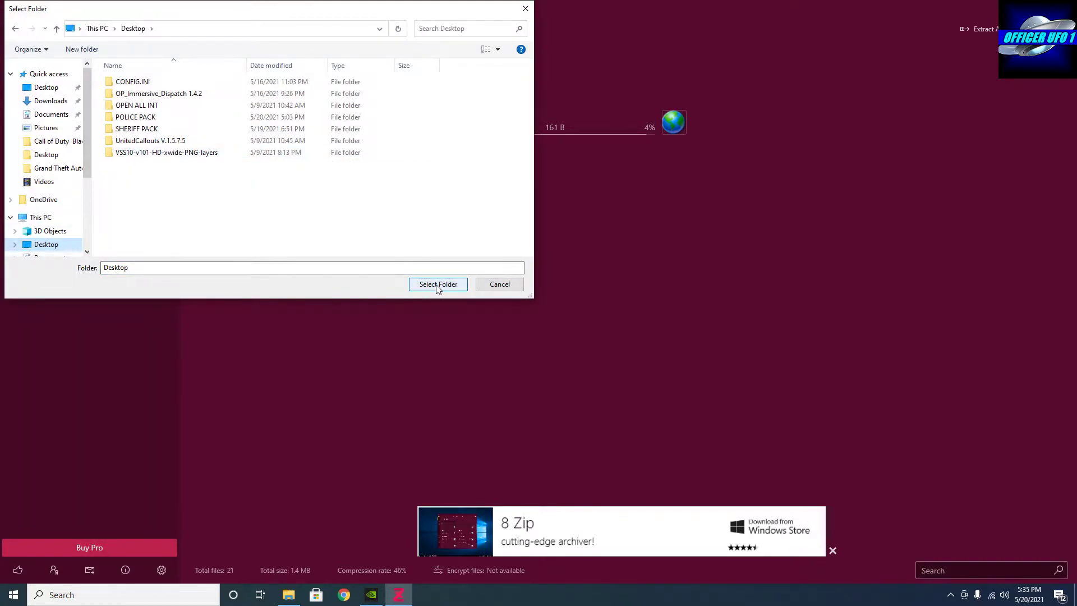
left_click(436, 284)
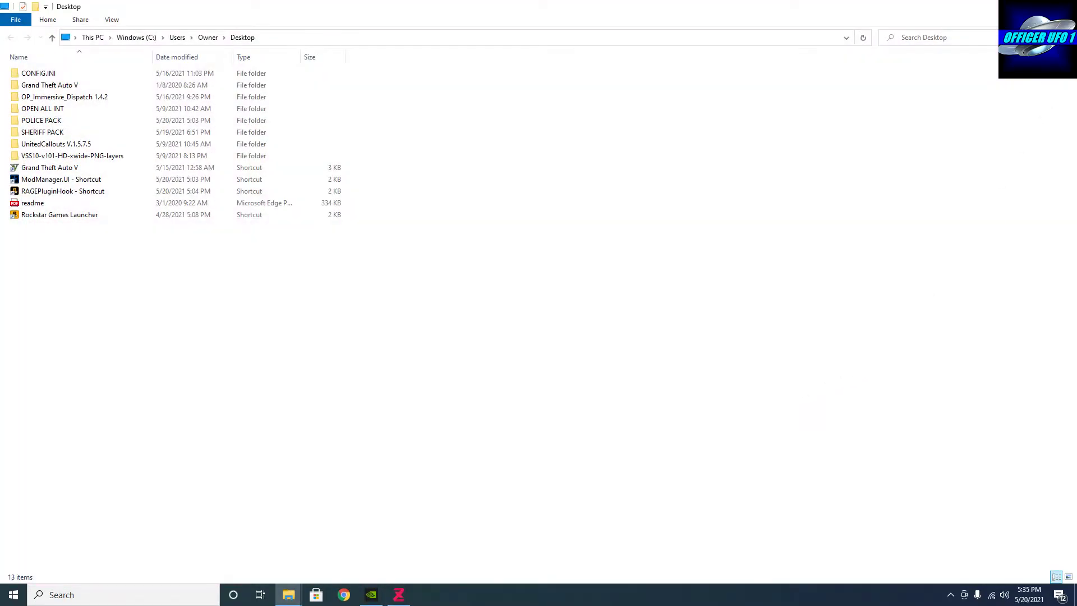
left_click(1063, 7)
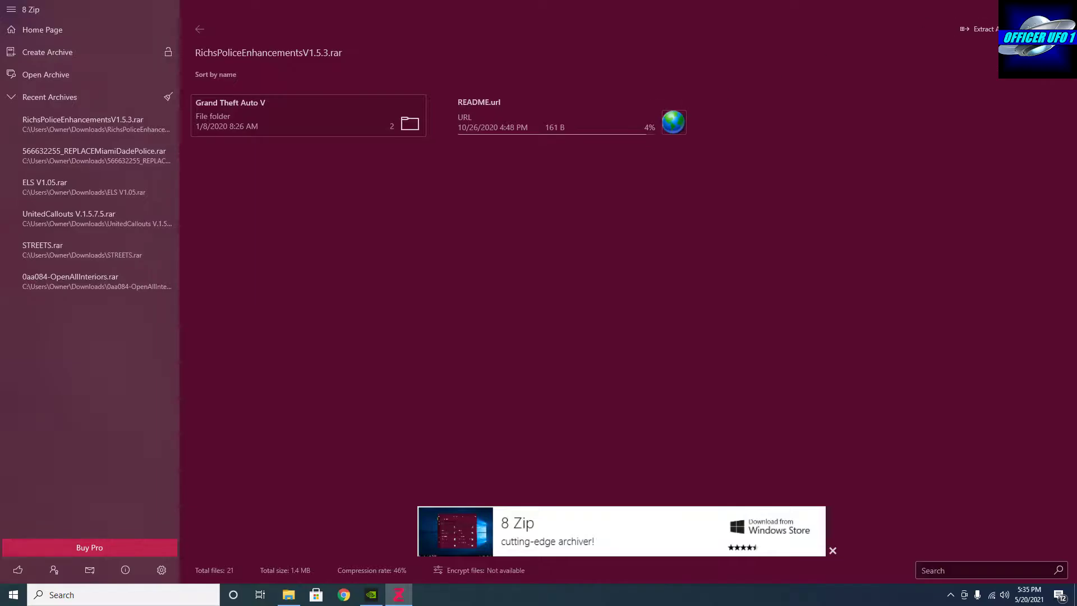
left_click(1063, 7)
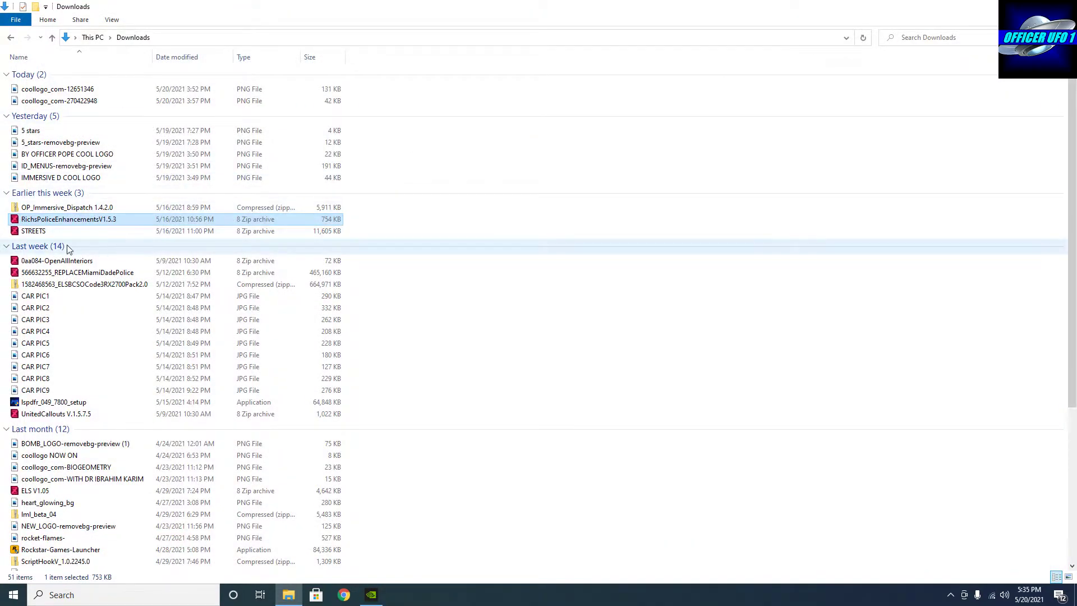
Extract the lspdfr folder from the STREETS archive in Downloads to the Desktop.
right_click(39, 231)
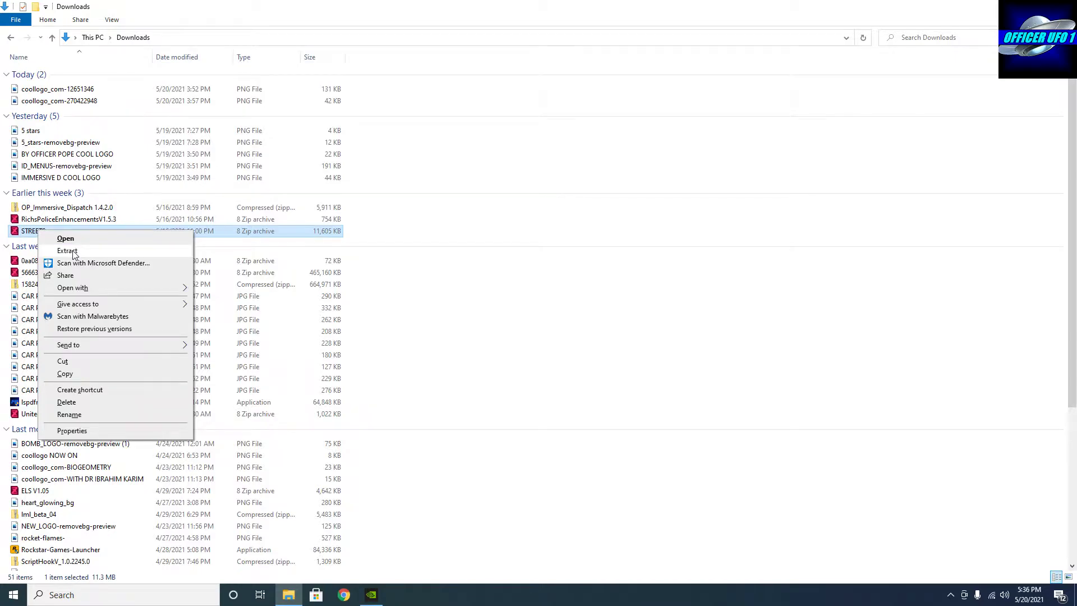
double_click(23, 234)
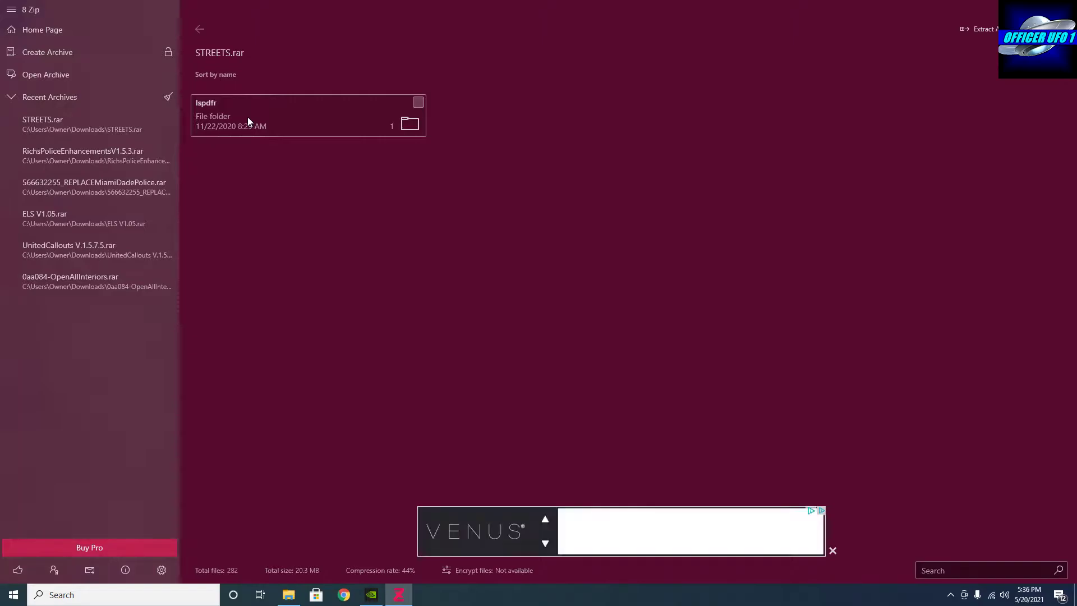
right_click(246, 117)
left_click(280, 144)
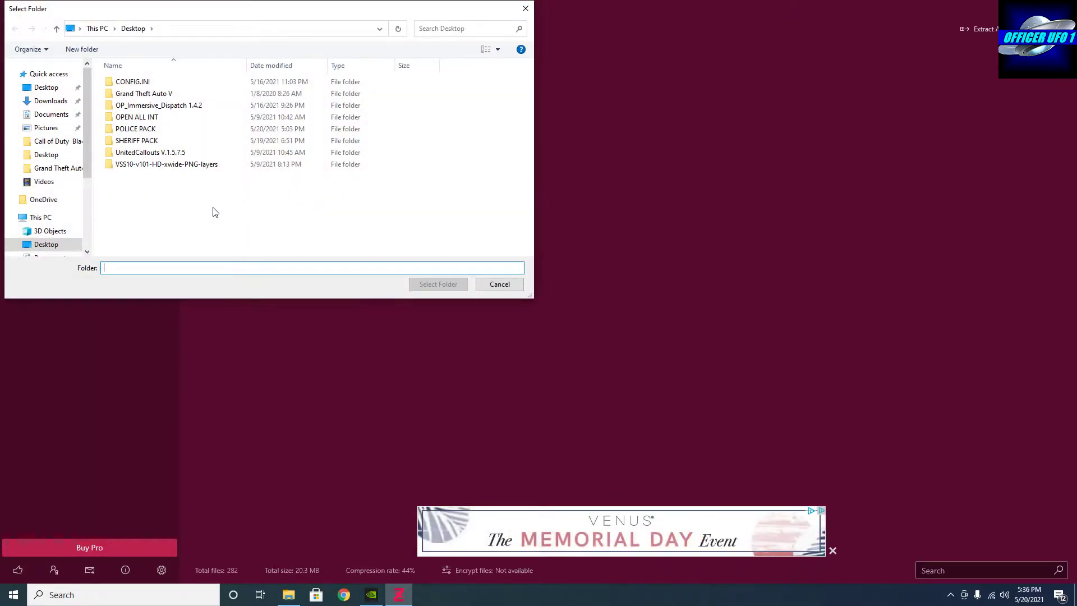
left_click(62, 251)
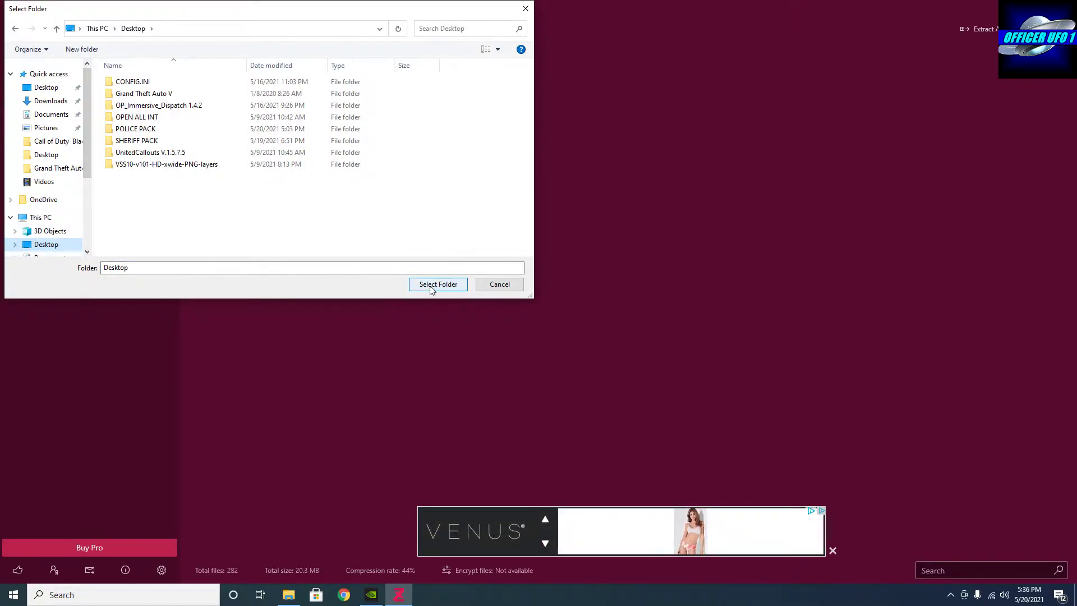
left_click(437, 284)
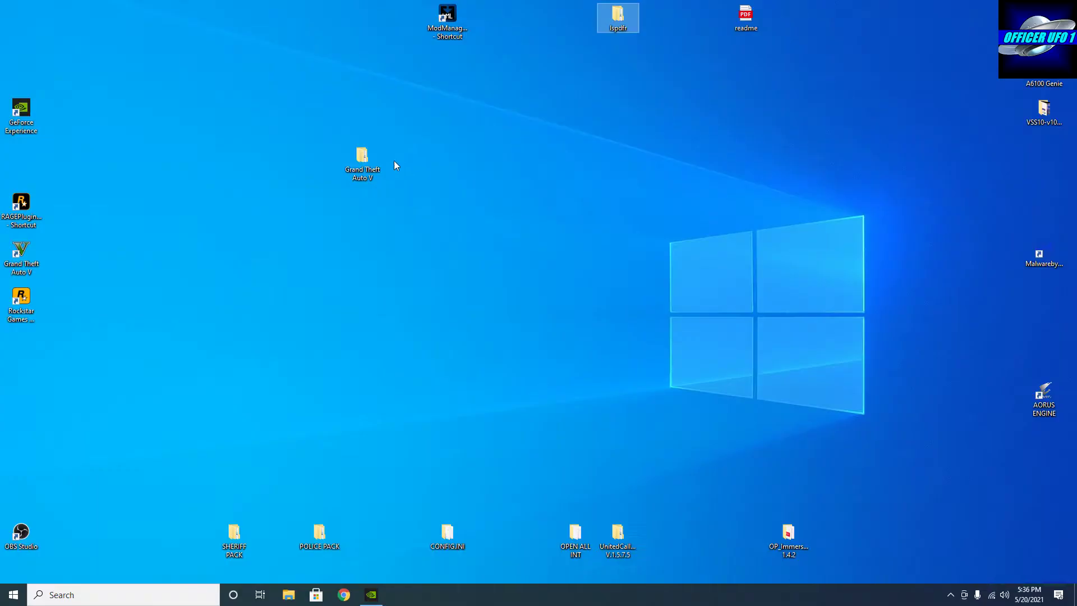
Move the extracted Grand Theft Auto V folder to a clear spot on the desktop and open it in a repositioned window.
left_click_drag(374, 169, 406, 303)
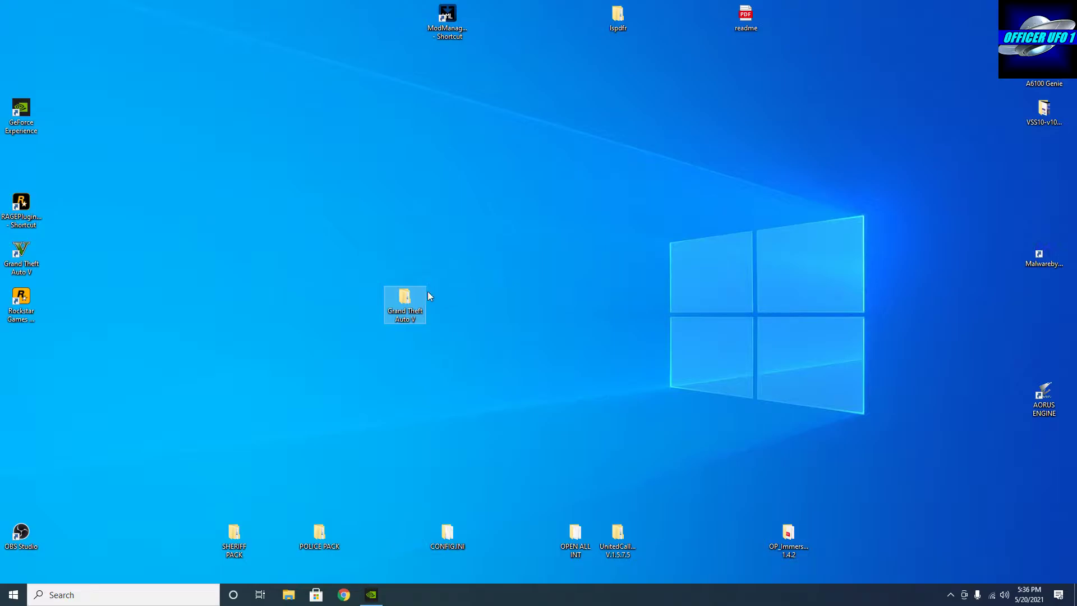
double_click(397, 306)
left_click_drag(723, 5, 847, 126)
left_click_drag(781, 112, 843, 164)
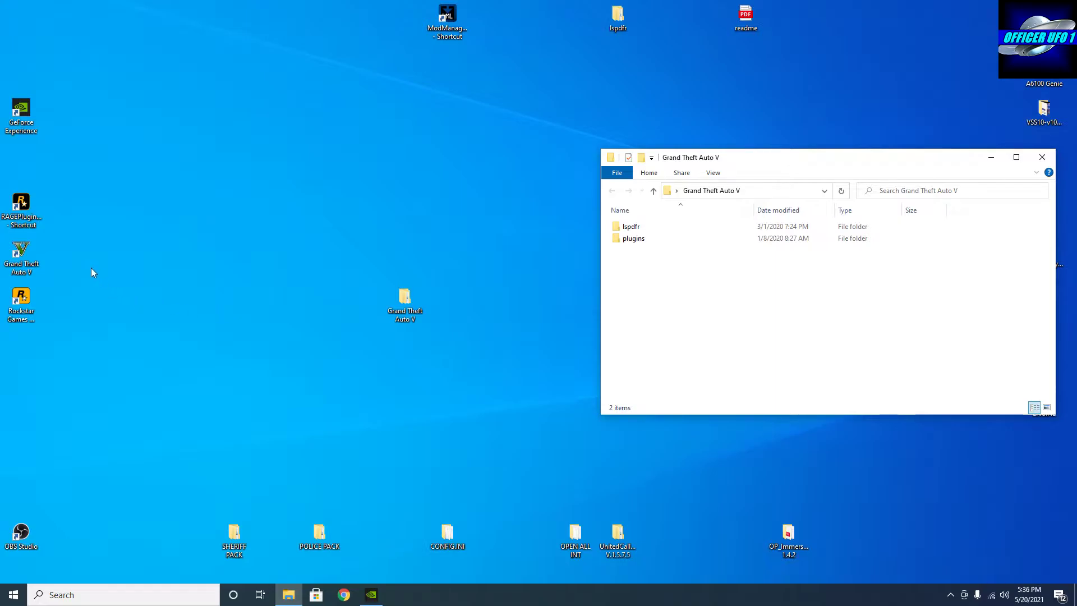
Open the game's installation folder from the Grand Theft Auto V shortcut and place its window beside the extracted mod folder.
right_click(28, 261)
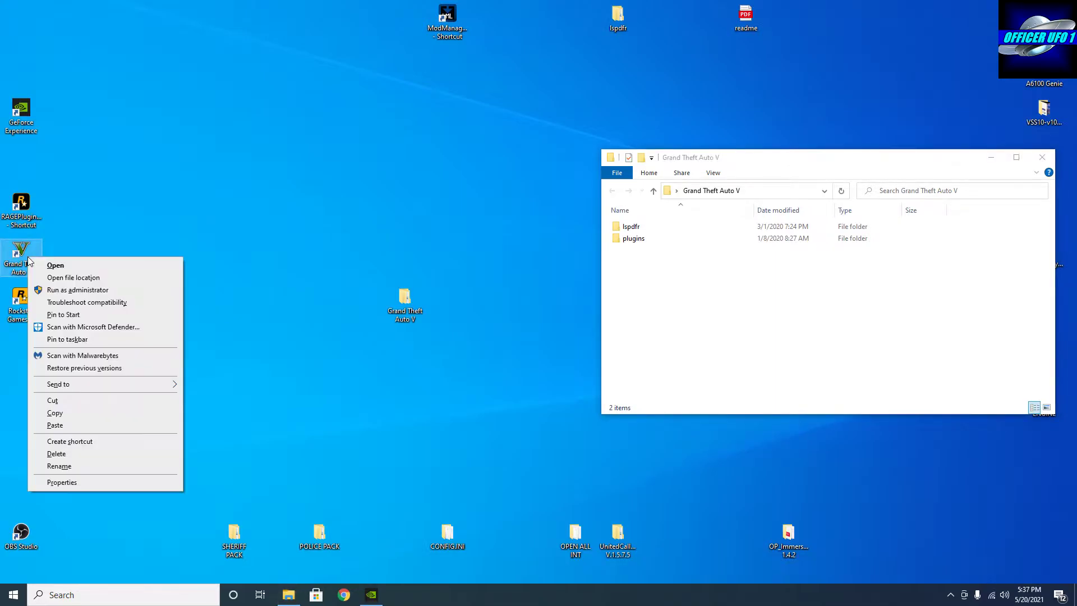
left_click(75, 278)
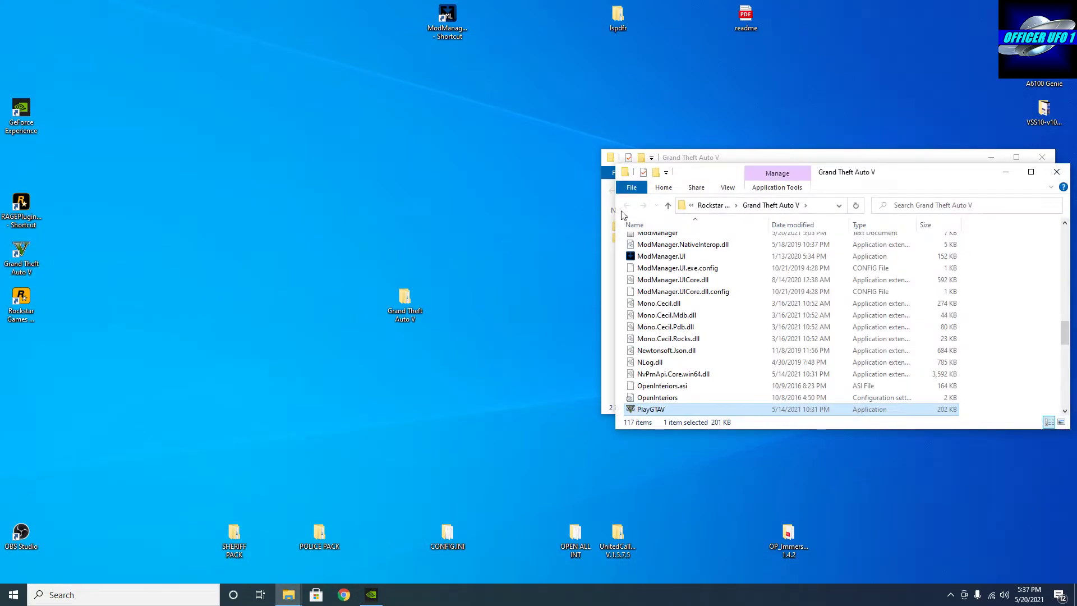
left_click_drag(933, 176, 428, 150)
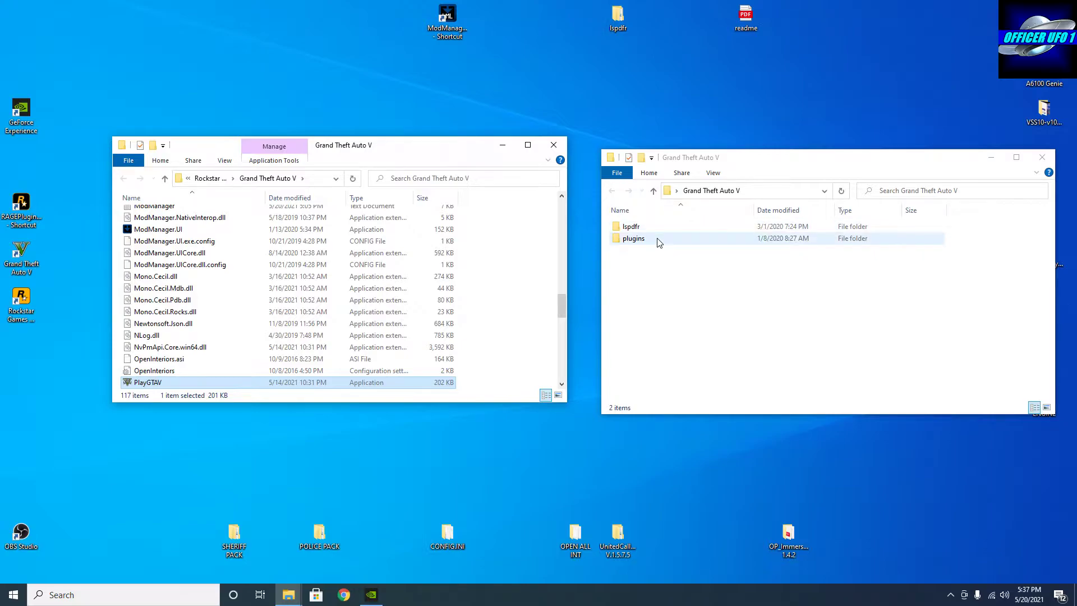
Open the plugins folder in the game installation and the plugins > LSPDFR folder in the extracted mod.
scroll(286, 336, "up", 4)
scroll(284, 337, "up", 15)
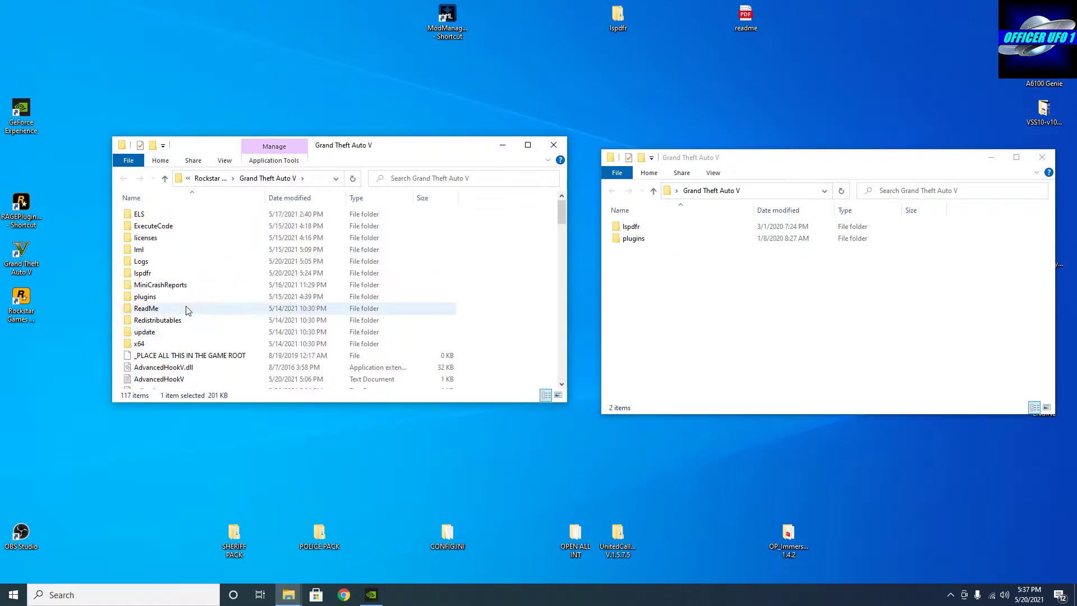
double_click(161, 298)
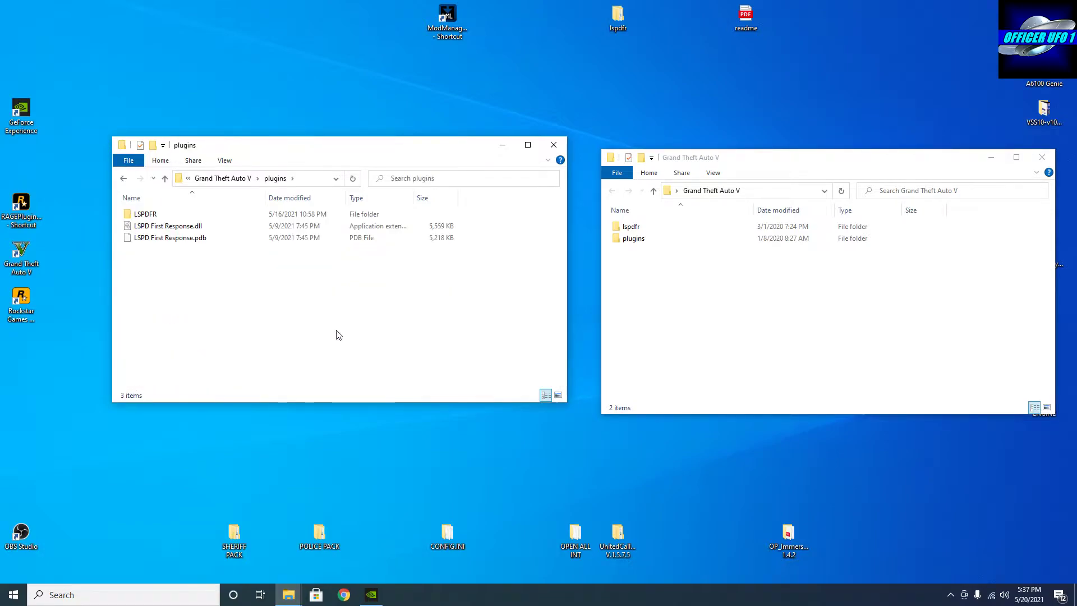
double_click(661, 239)
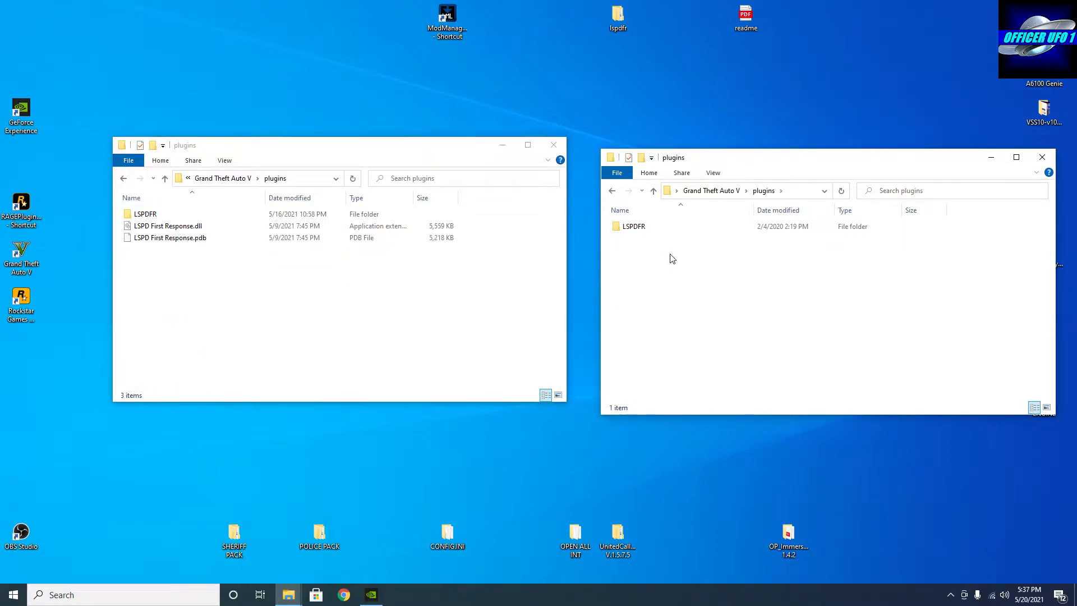
double_click(634, 226)
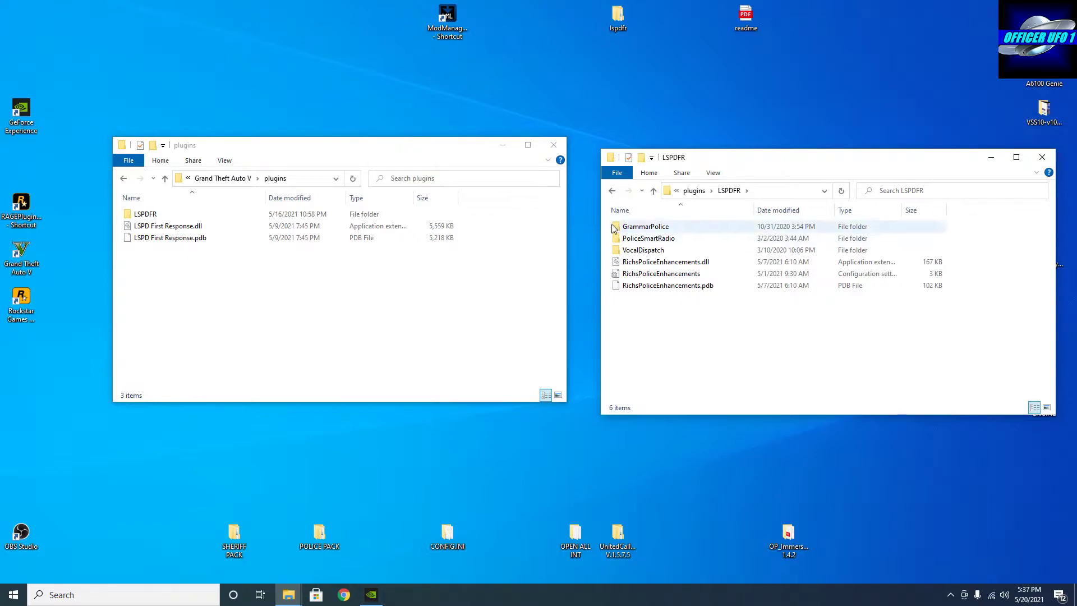
Delete the GrammarPolice, PoliceSmartRadio and VocalDispatch folders from the extracted mod's LSPDFR folder.
left_click_drag(611, 227, 633, 245)
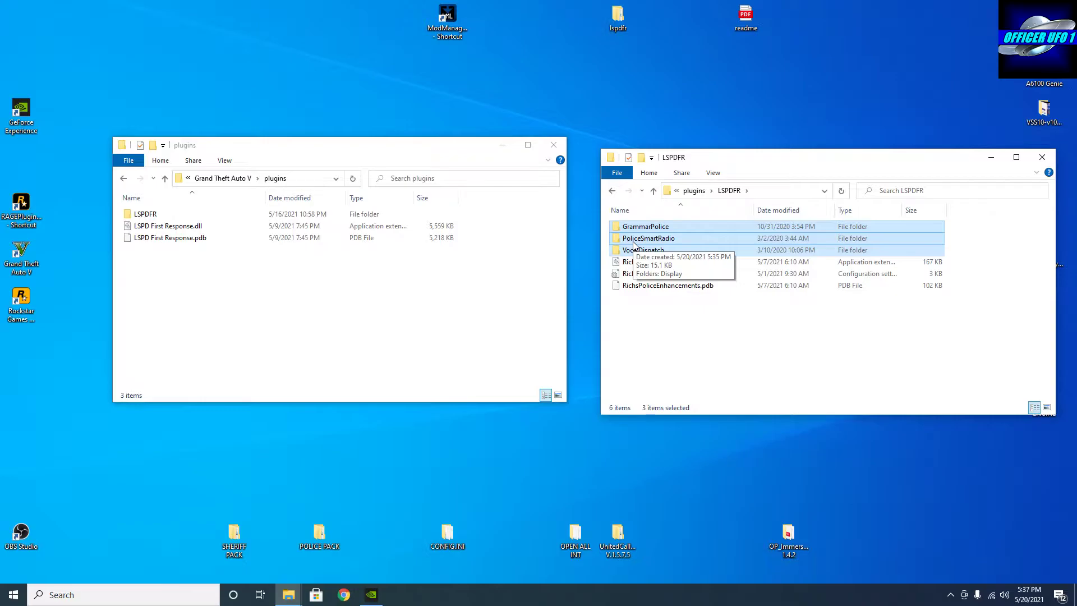
right_click(634, 245)
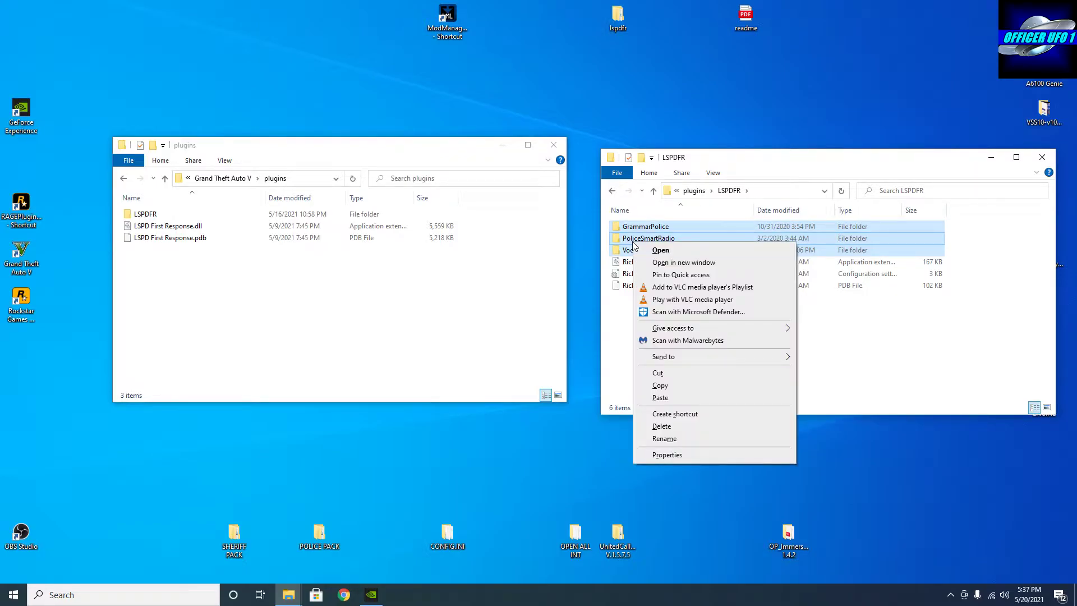
left_click(664, 426)
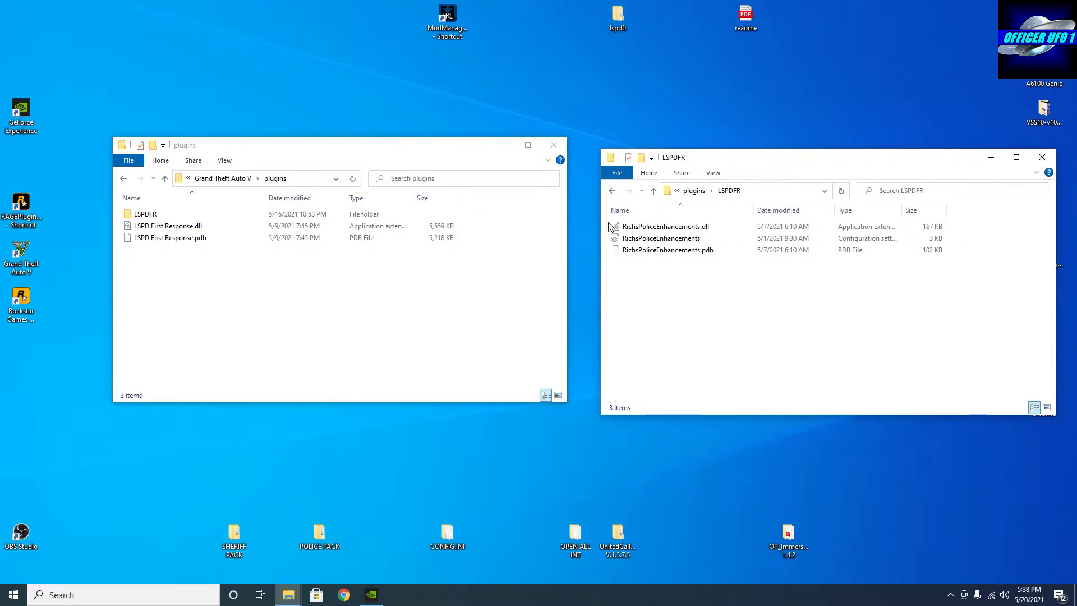
Try to copy the three RichsPoliceEnhancements files from the extracted mod into the game's plugins > LSPDFR folder, cancelling the file replacement.
left_click_drag(609, 225, 631, 262)
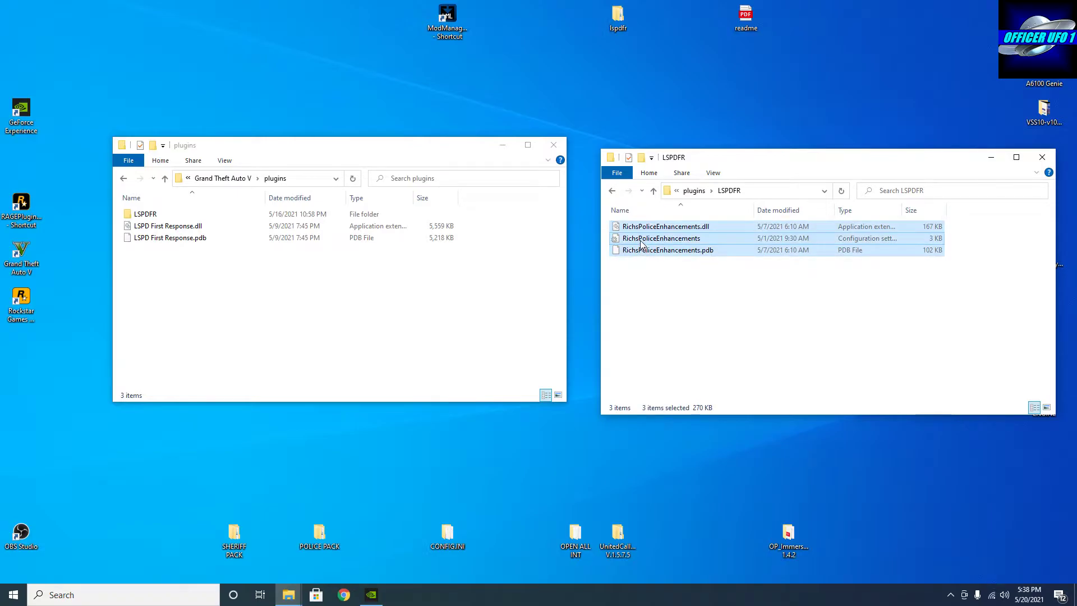
right_click(641, 243)
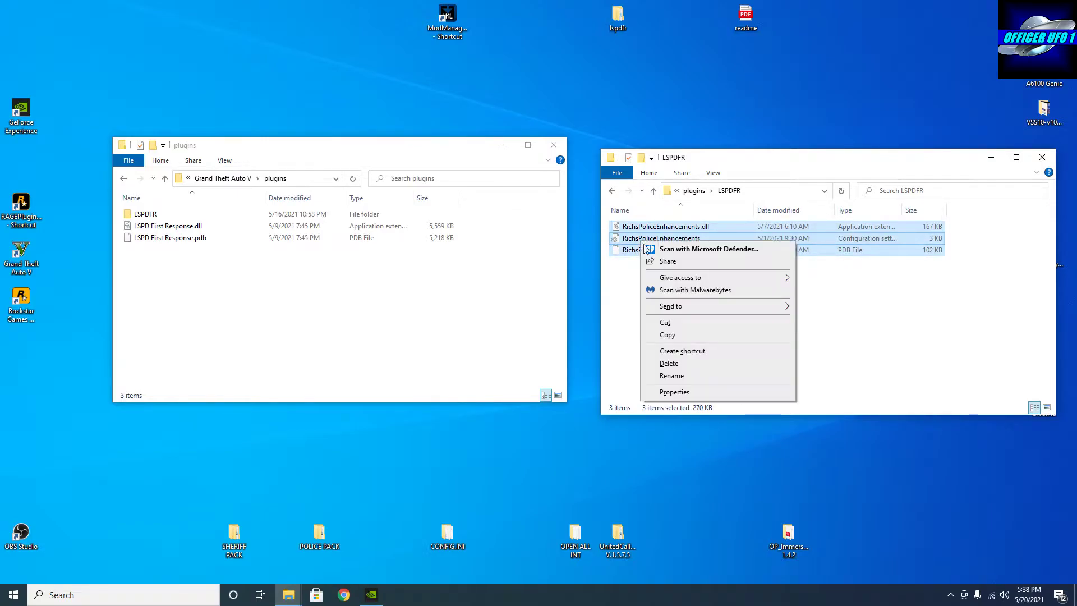
left_click(667, 334)
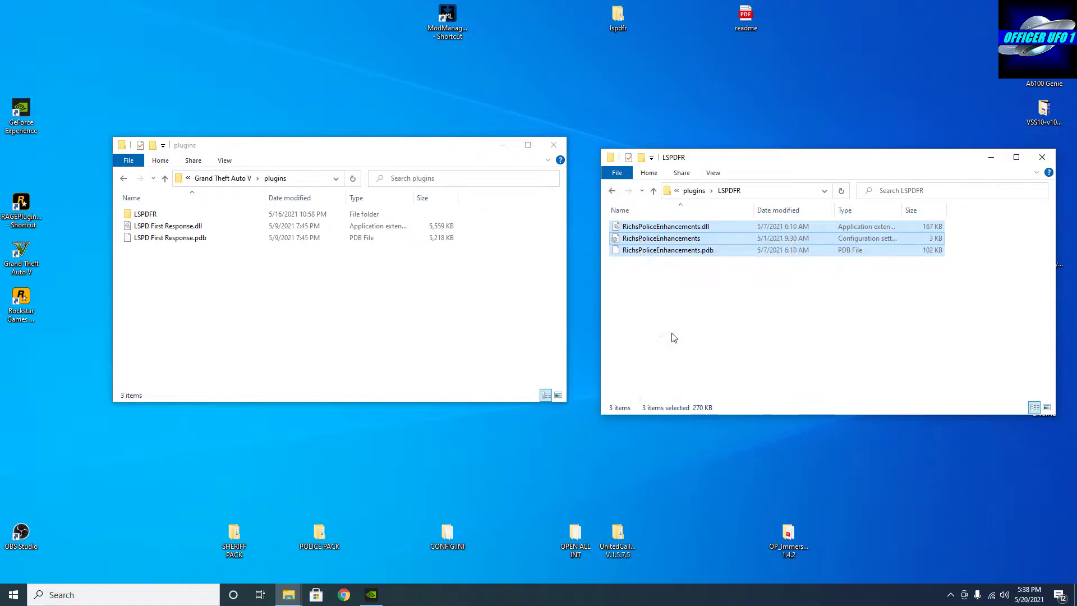
right_click(167, 216)
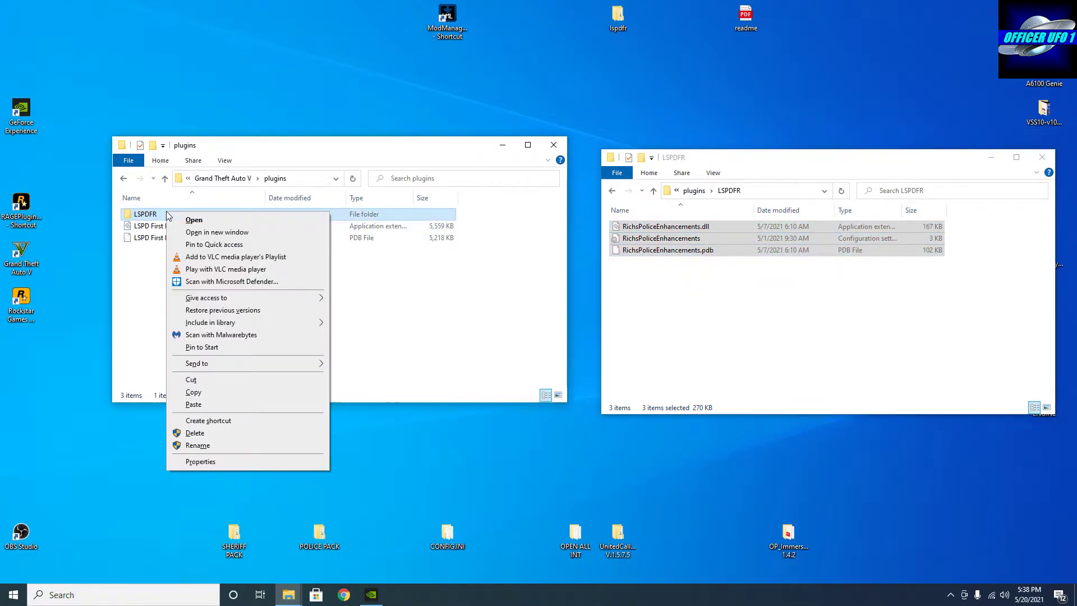
left_click(193, 405)
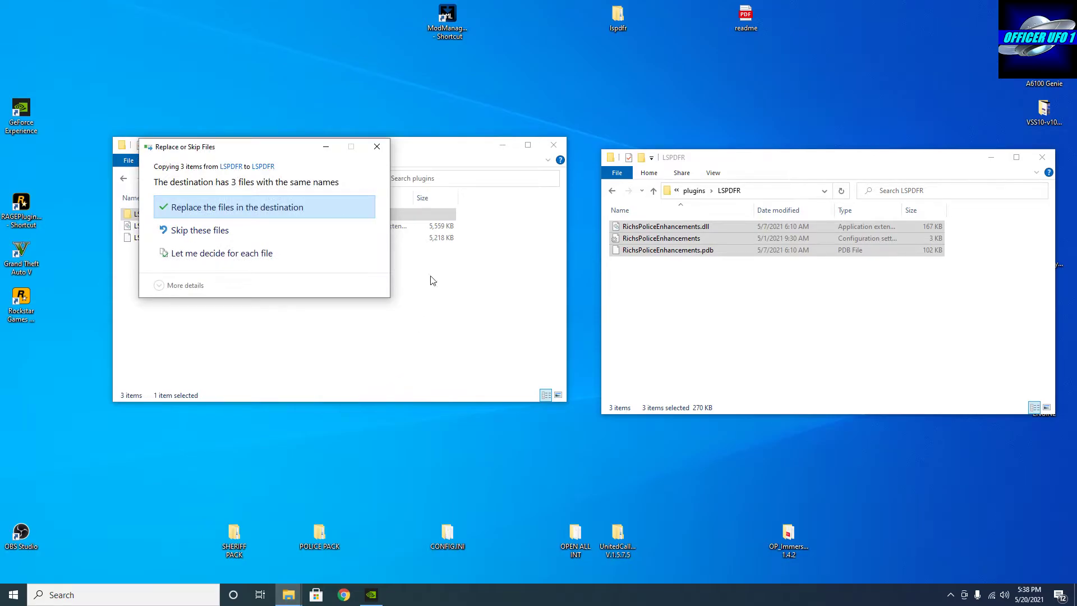
left_click(378, 148)
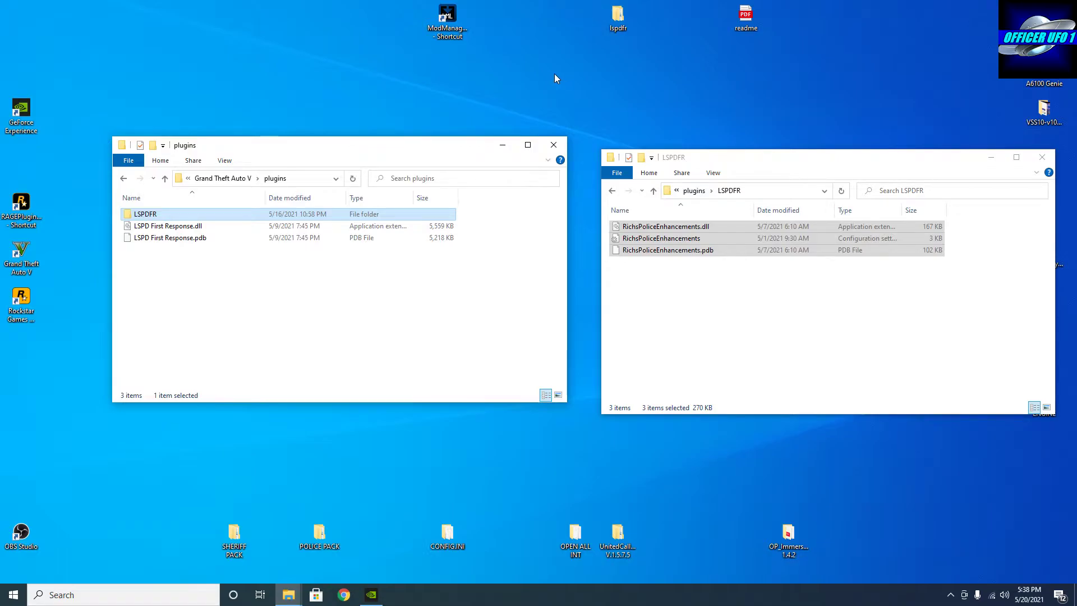
Open the lspdfr > audio folder in both the extracted mod and the game installation.
left_click(655, 191)
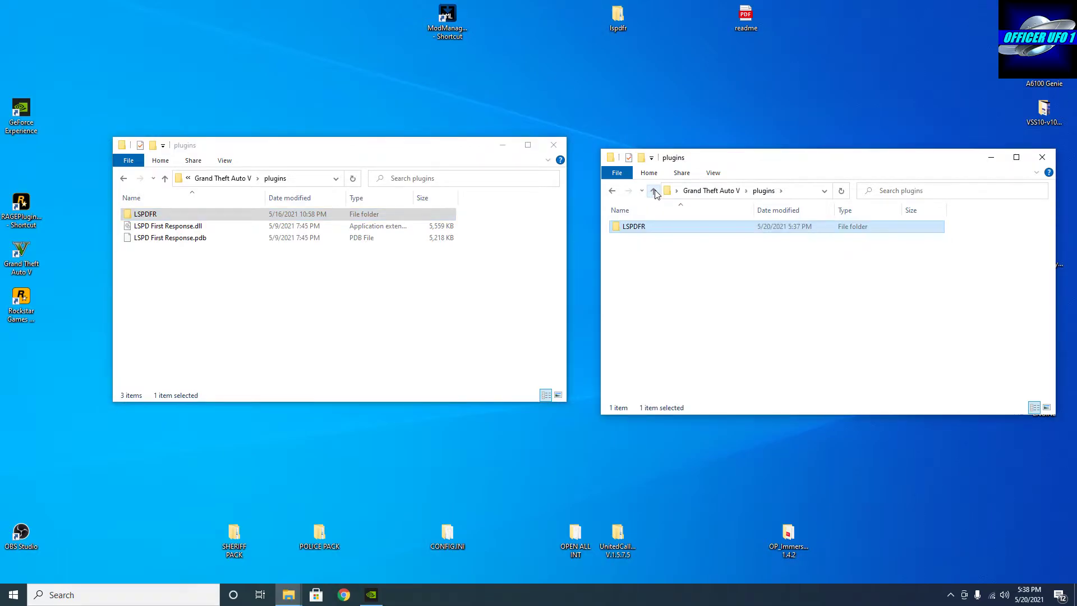
left_click(655, 192)
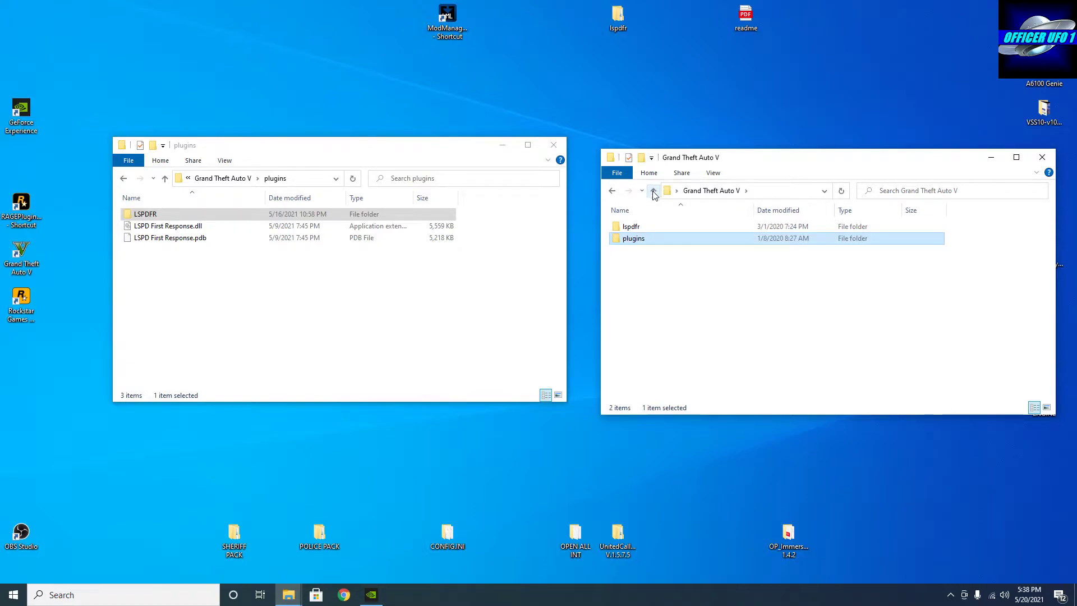
left_click(653, 227)
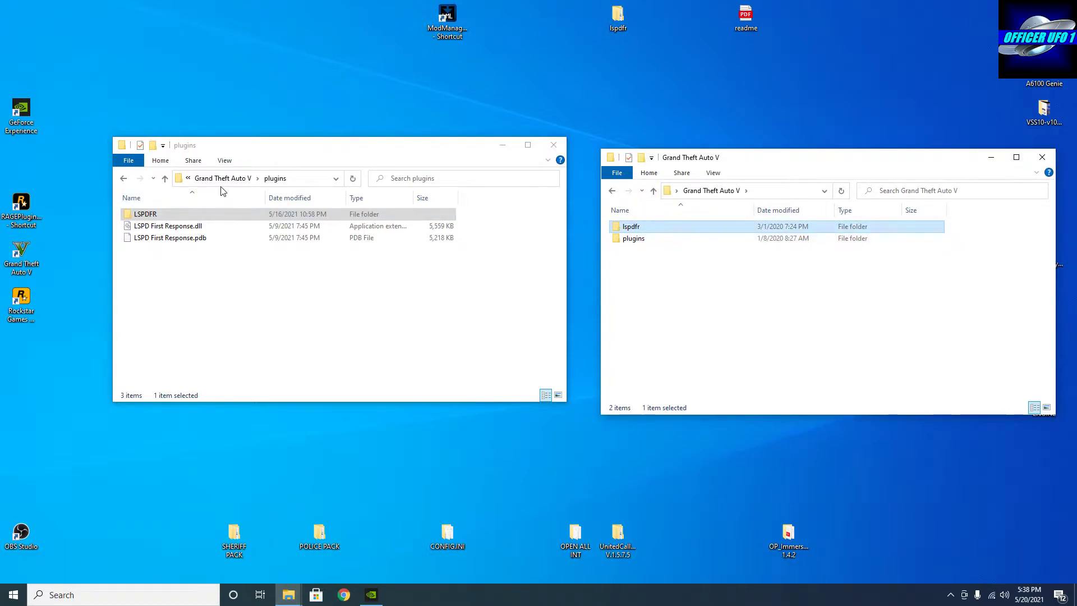
left_click(164, 180)
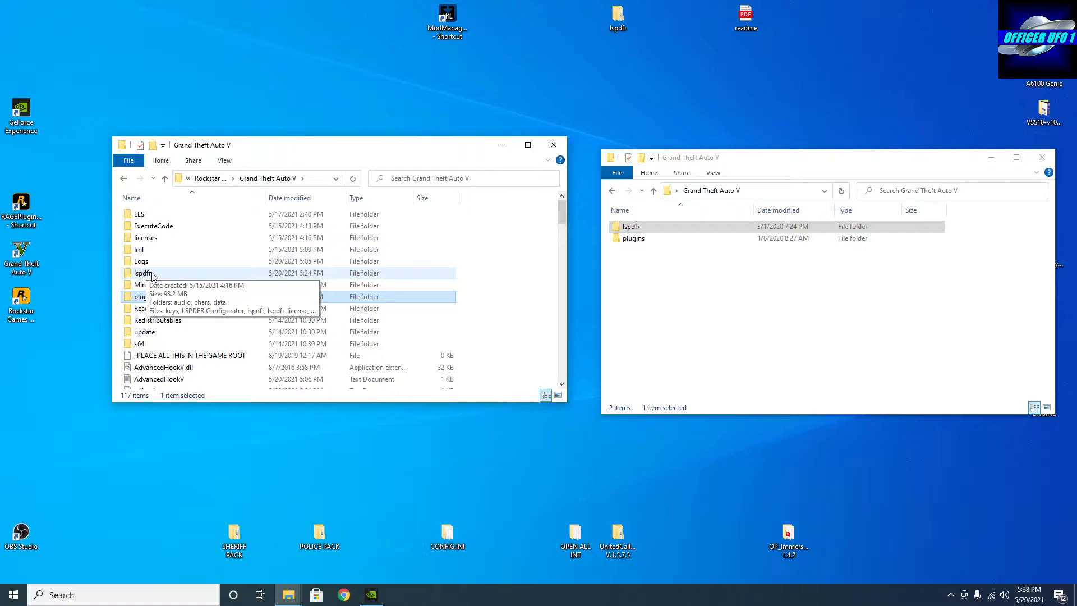
double_click(149, 301)
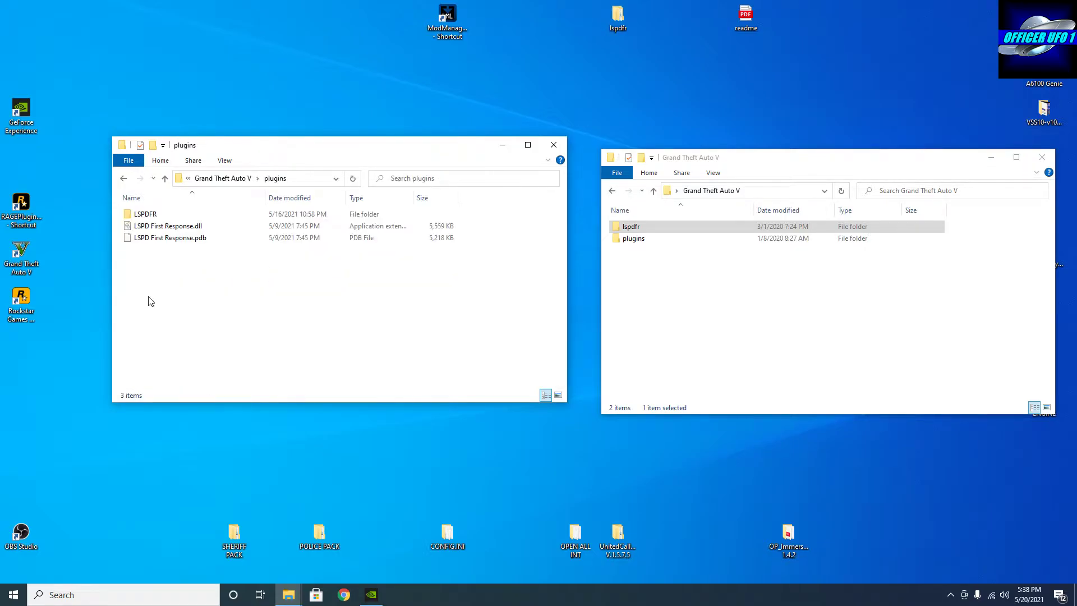
left_click(164, 178)
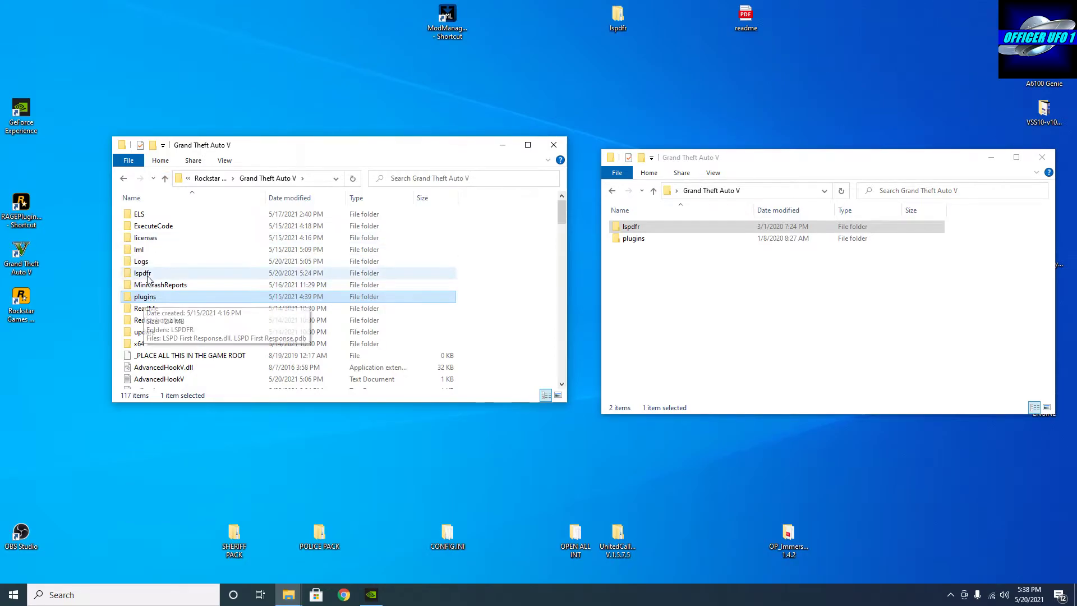
double_click(150, 274)
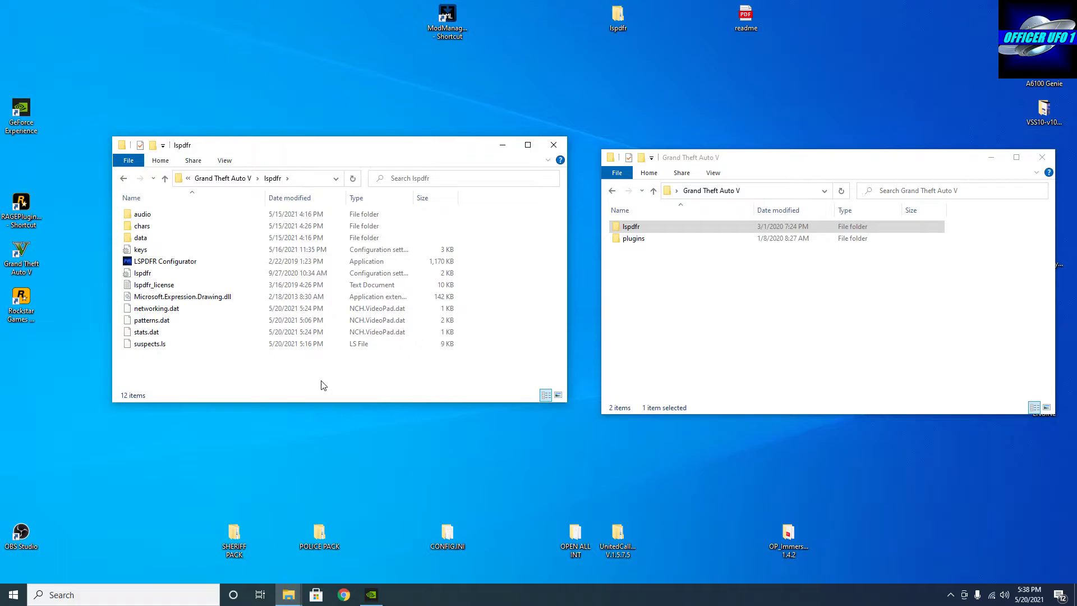
double_click(661, 228)
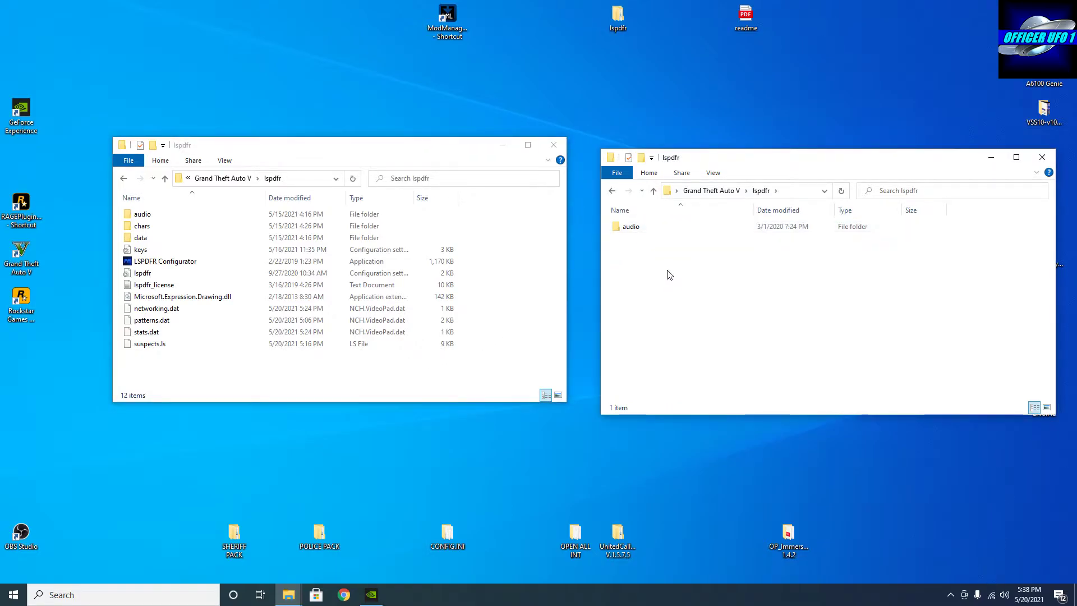
double_click(662, 227)
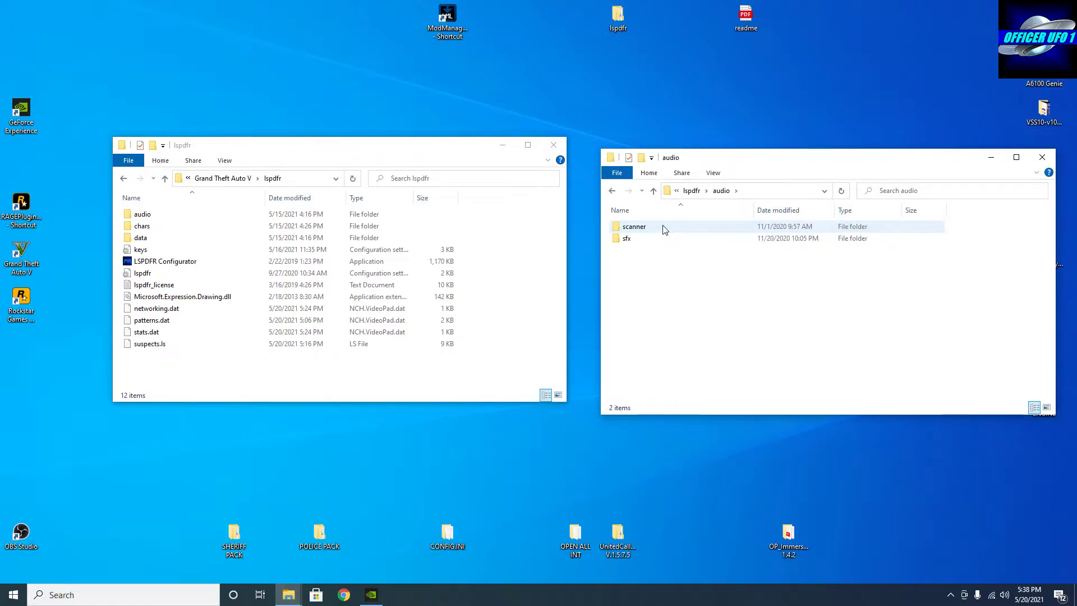
double_click(150, 217)
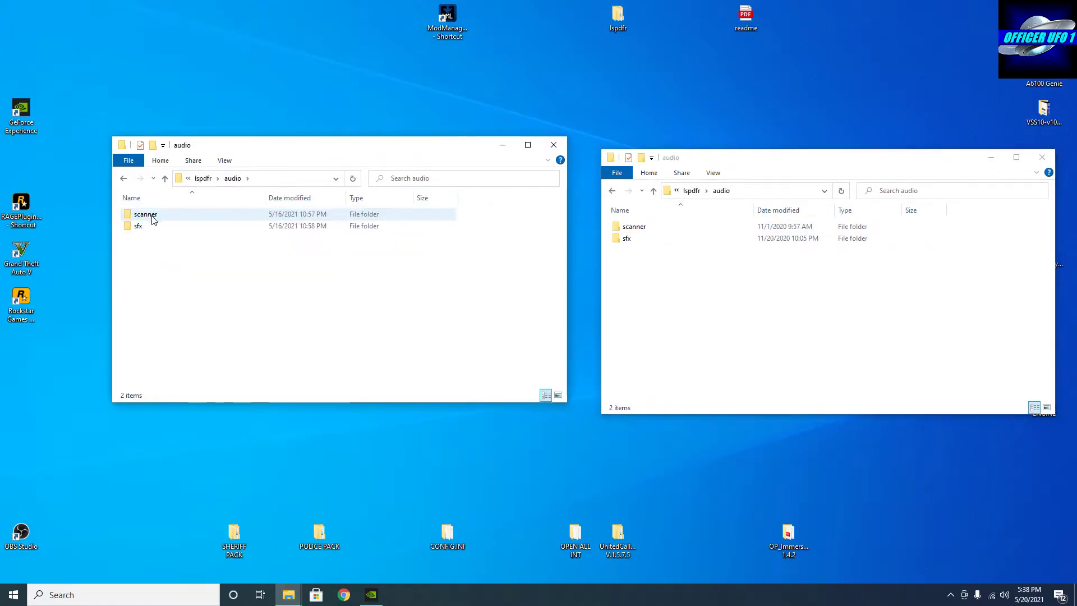
Try to copy the mod's RPEAudio folder into the game's lspdfr > audio > scanner folder, cancelling the file replacement.
double_click(660, 230)
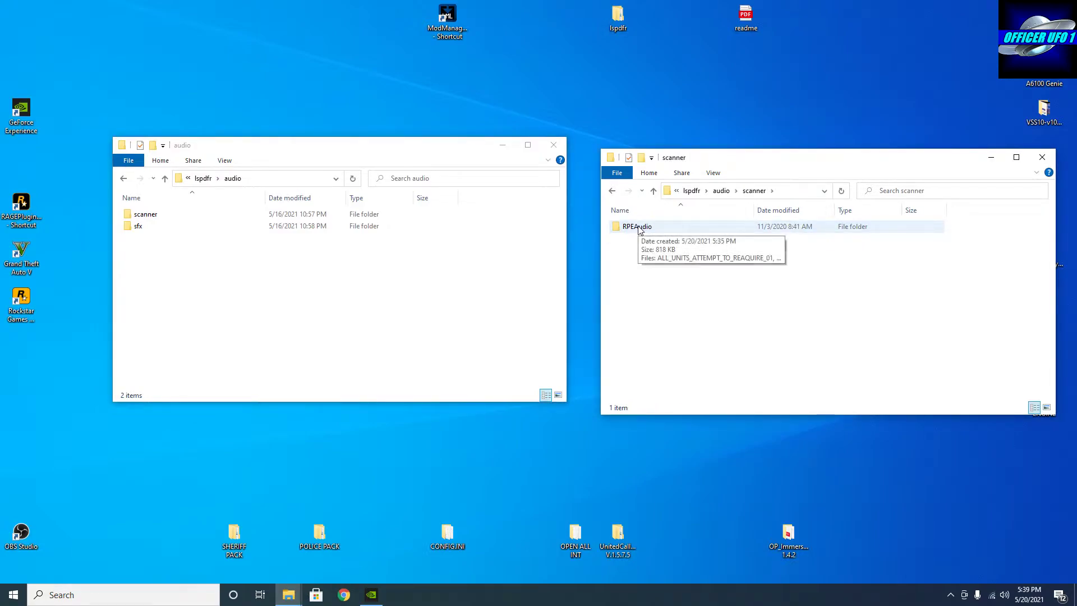
left_click(640, 231)
right_click(640, 231)
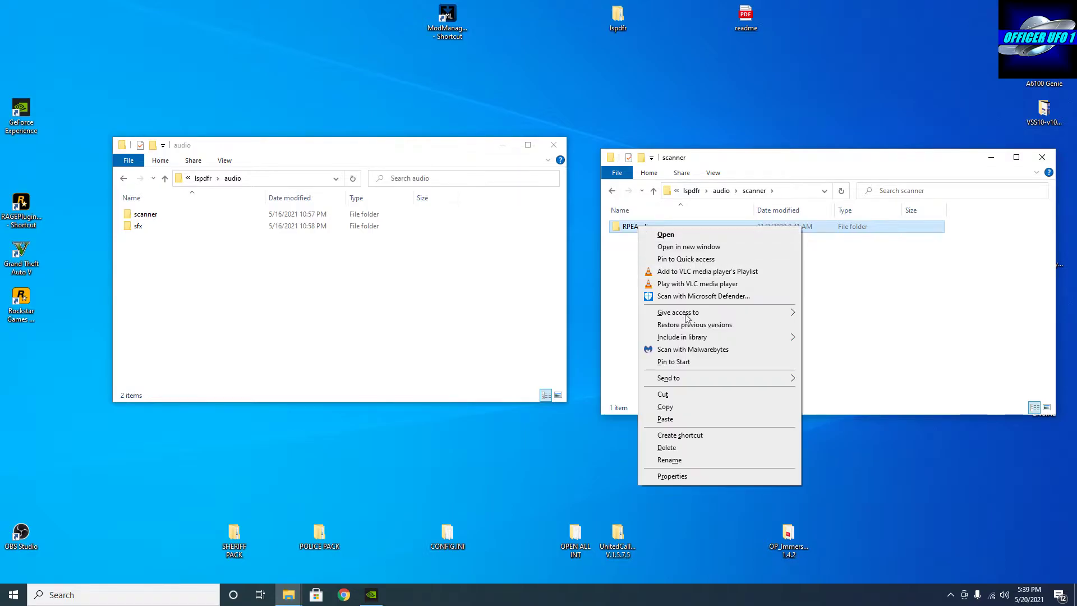
left_click(670, 409)
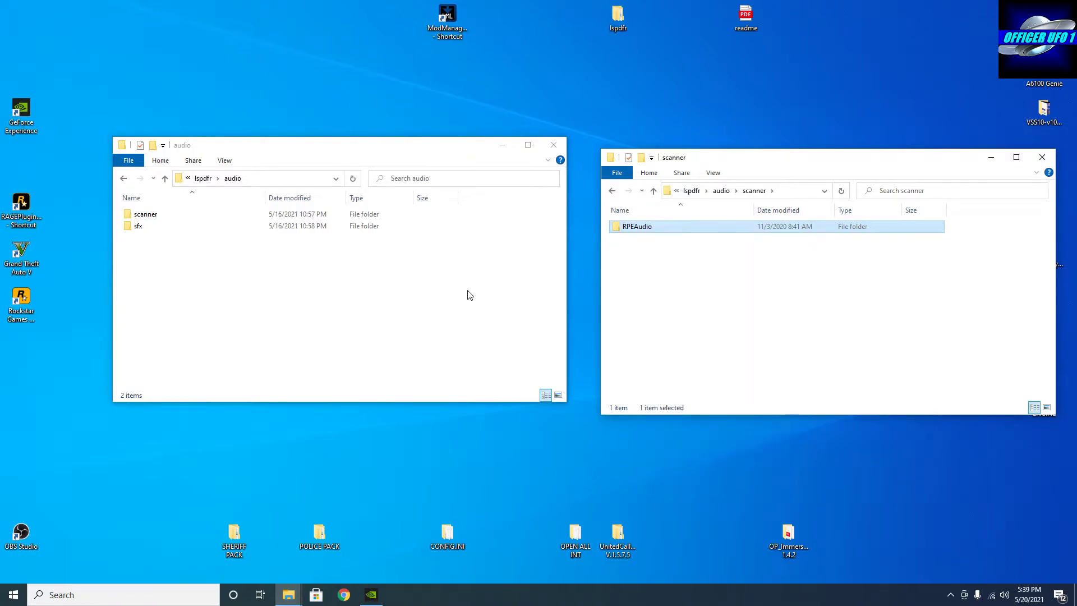
left_click(155, 216)
right_click(154, 215)
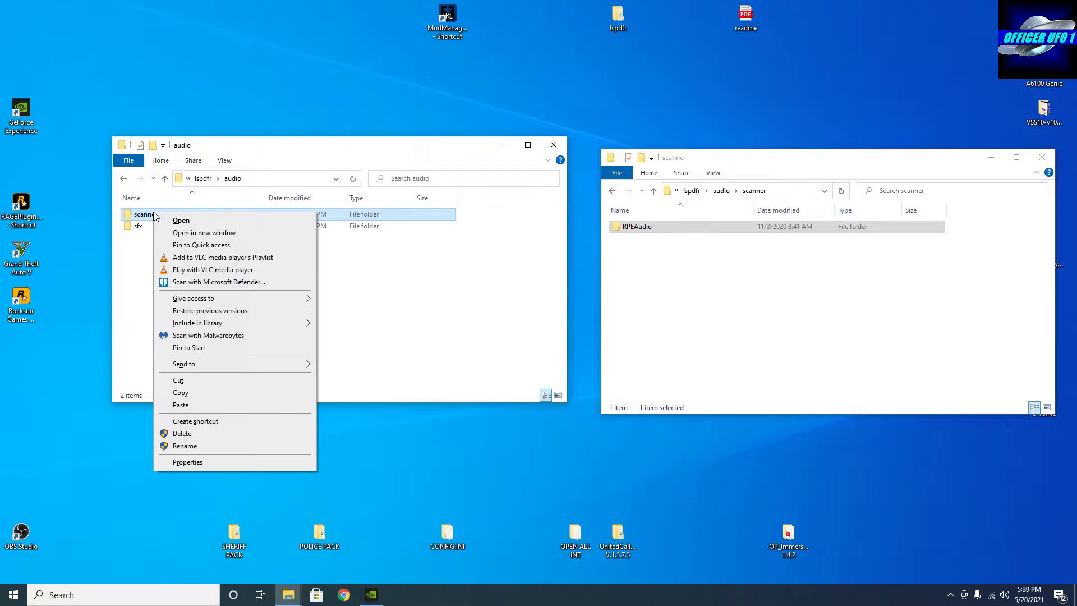
left_click(213, 398)
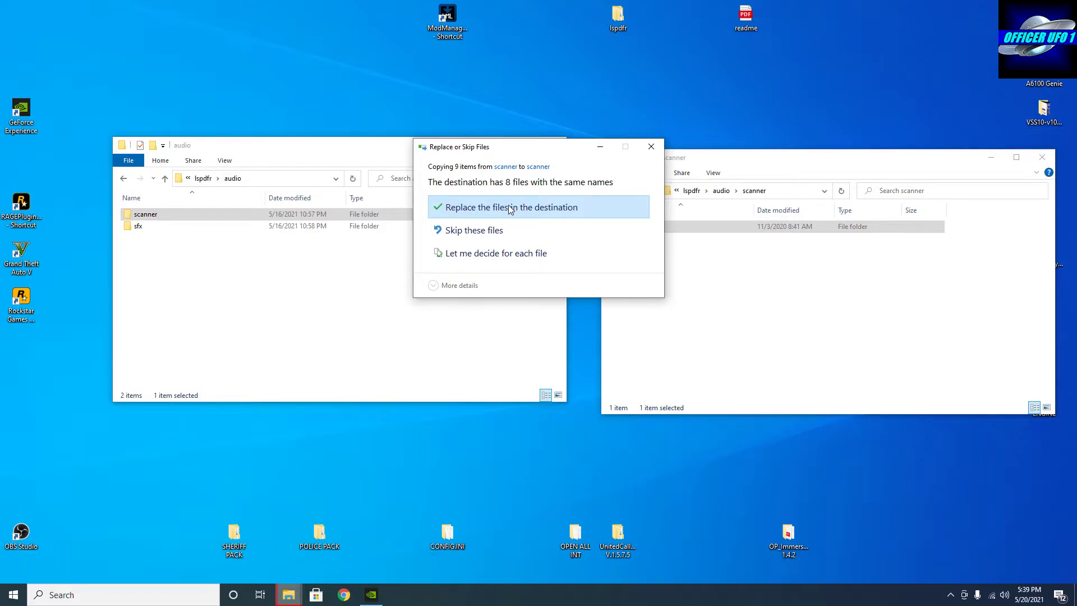
left_click(650, 146)
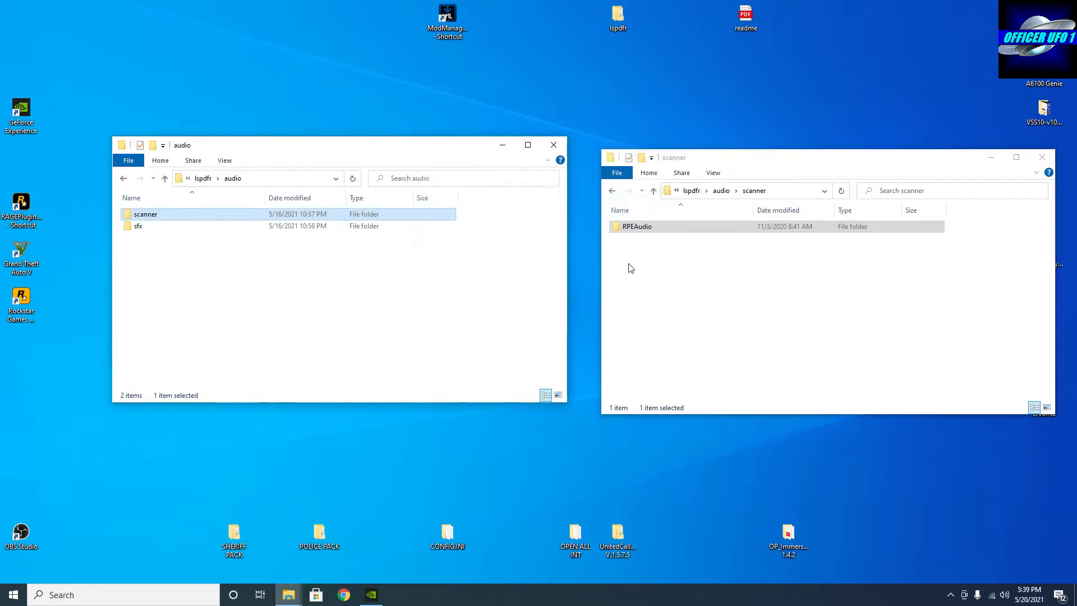
Look for the RPEAudio folder inside the game's scanner folder and return both windows to their audio folders.
left_click(654, 192)
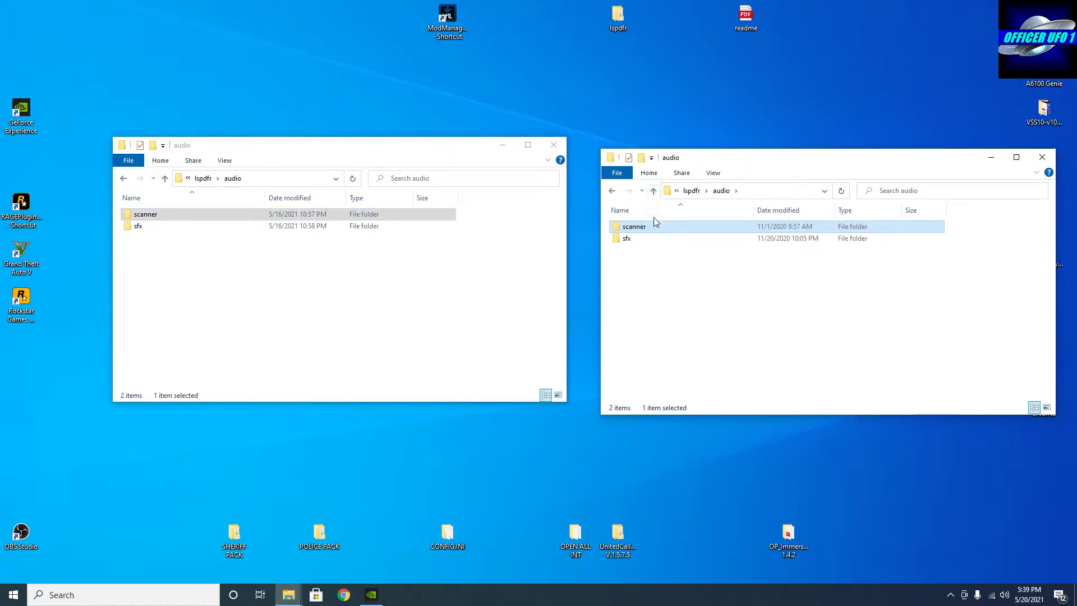
left_click(197, 214)
double_click(198, 214)
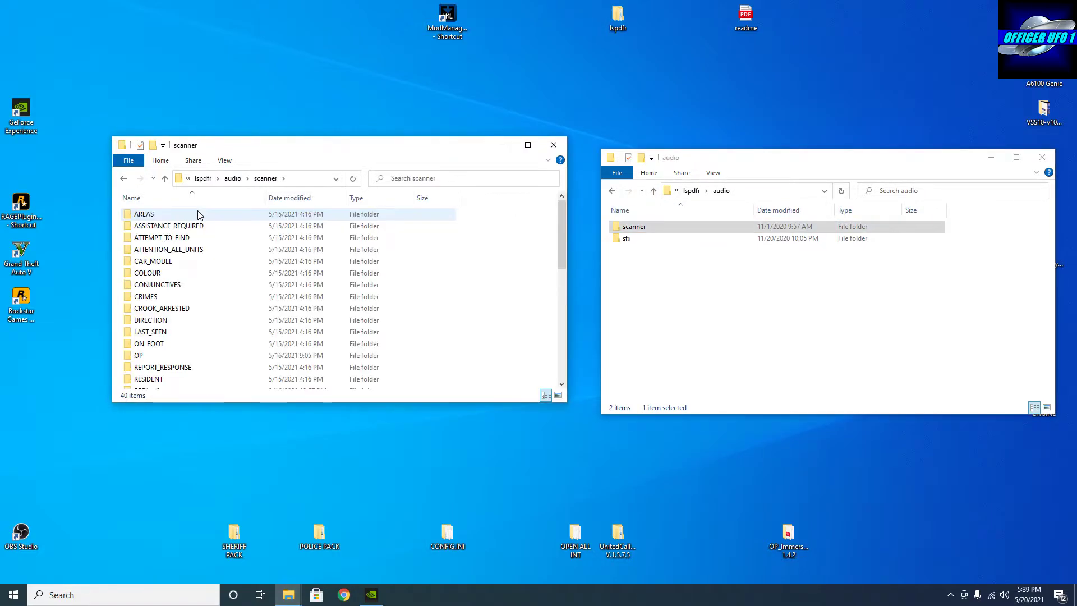
scroll(233, 271, "down", 6)
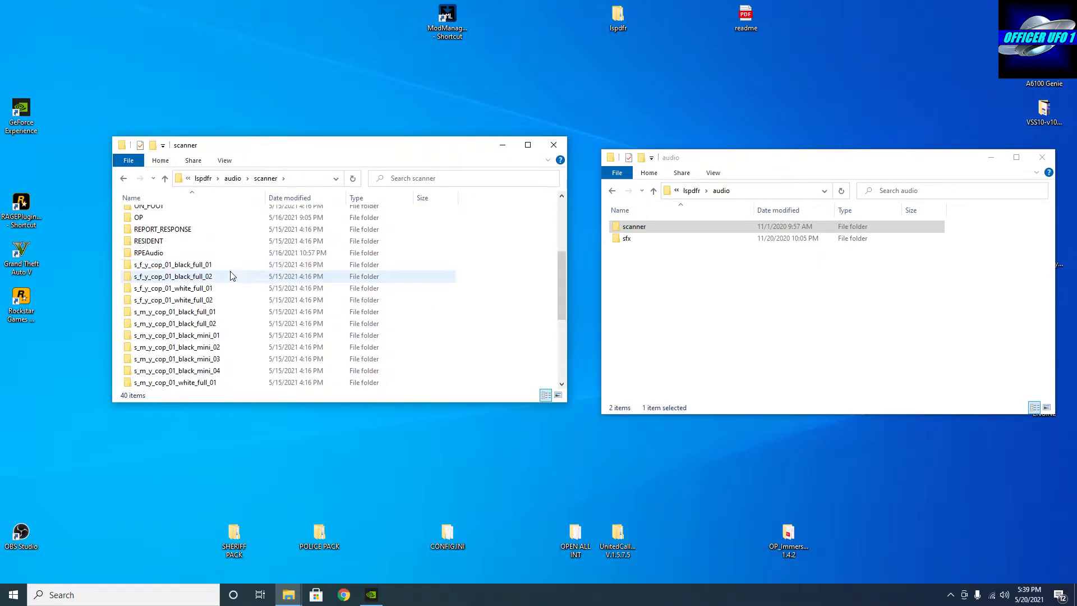
mouse_move(159, 256)
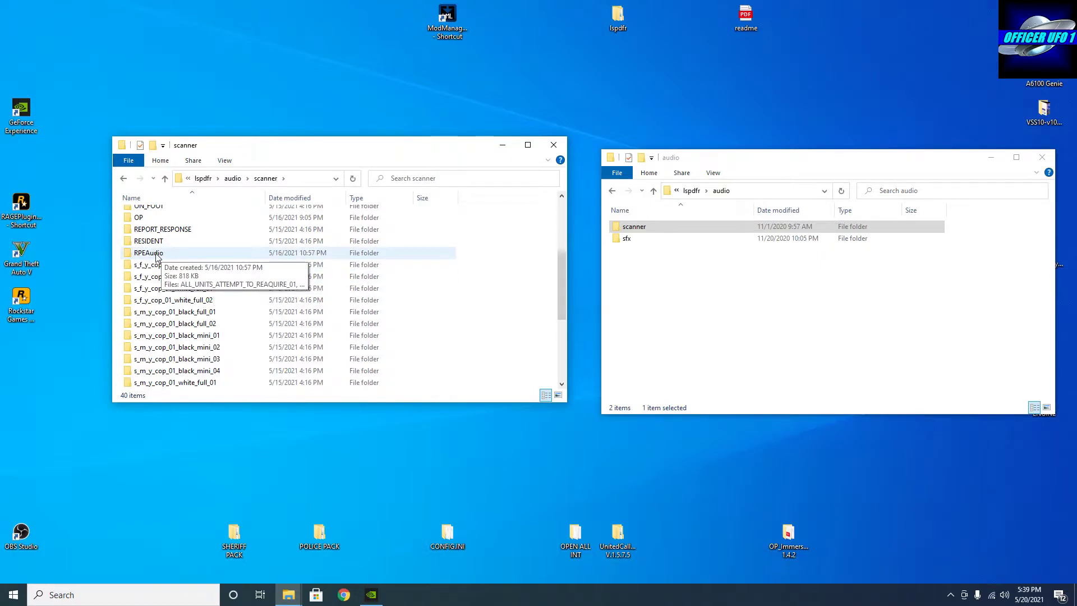
left_click(165, 178)
Select AlertTone and PRTTone in the mod's sfx folder and open the game's audio > sfx folder for comparison.
double_click(648, 241)
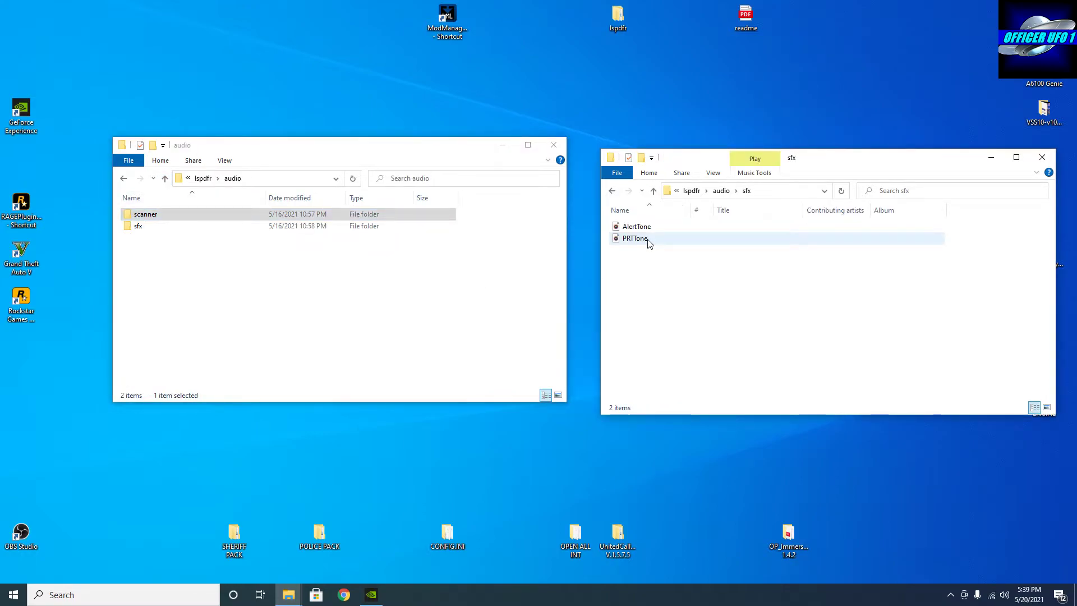
left_click(653, 191)
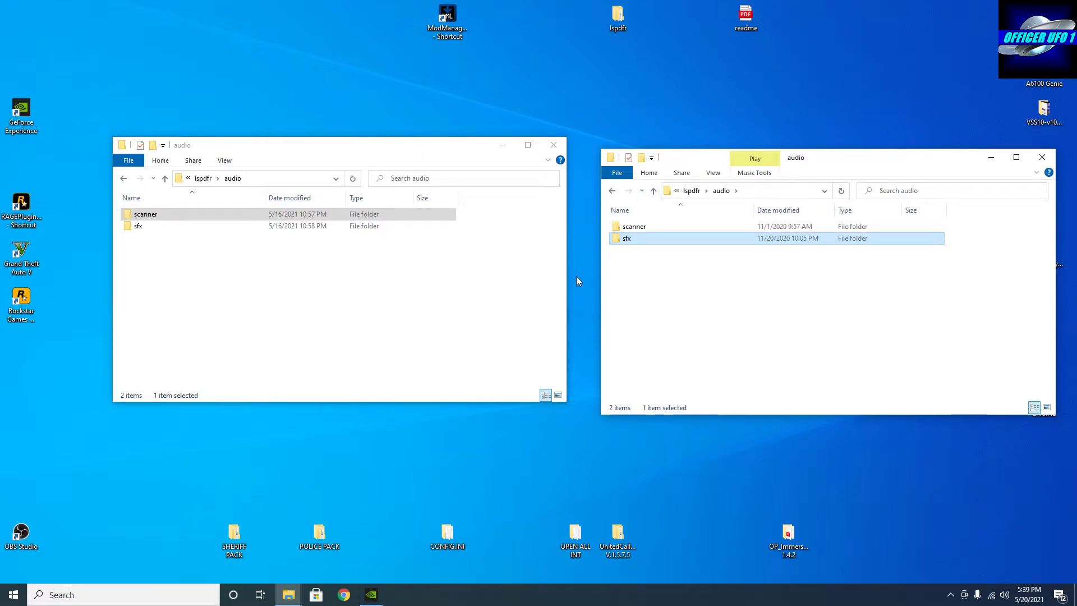
double_click(645, 241)
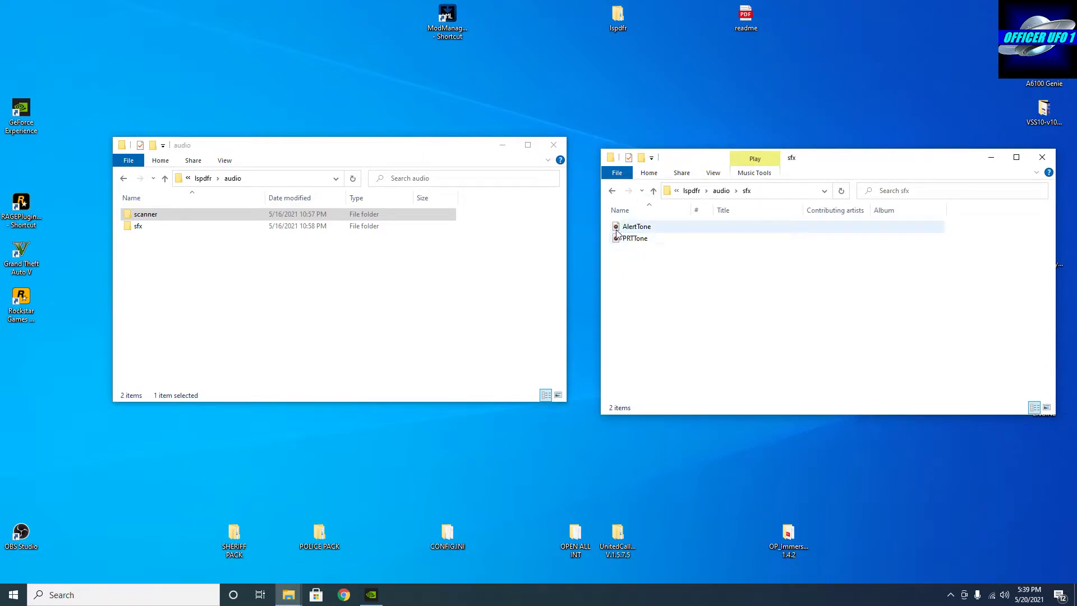
left_click_drag(610, 224, 151, 231)
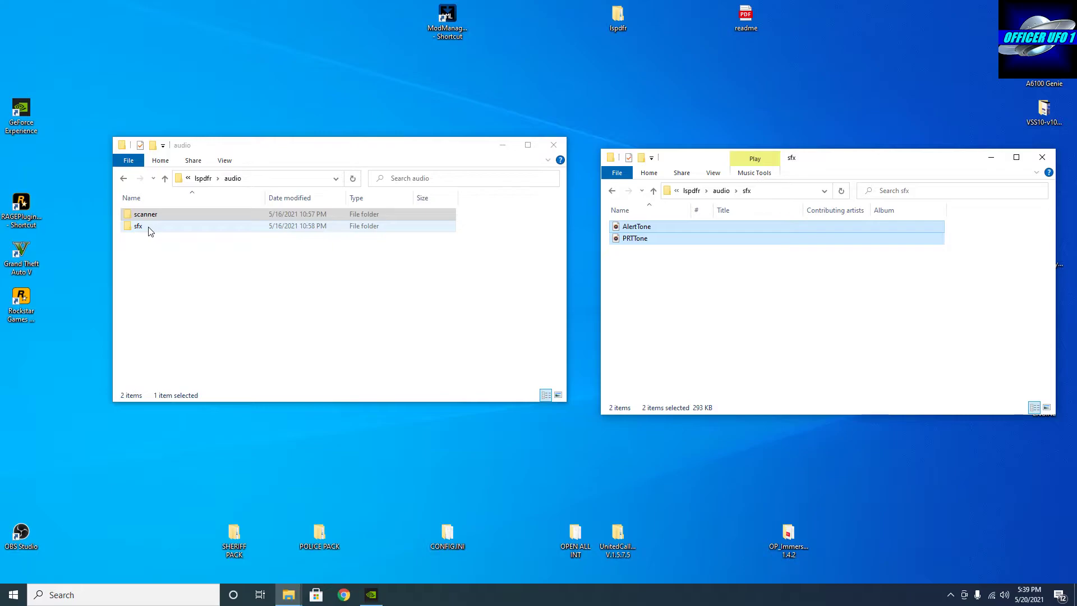
double_click(150, 231)
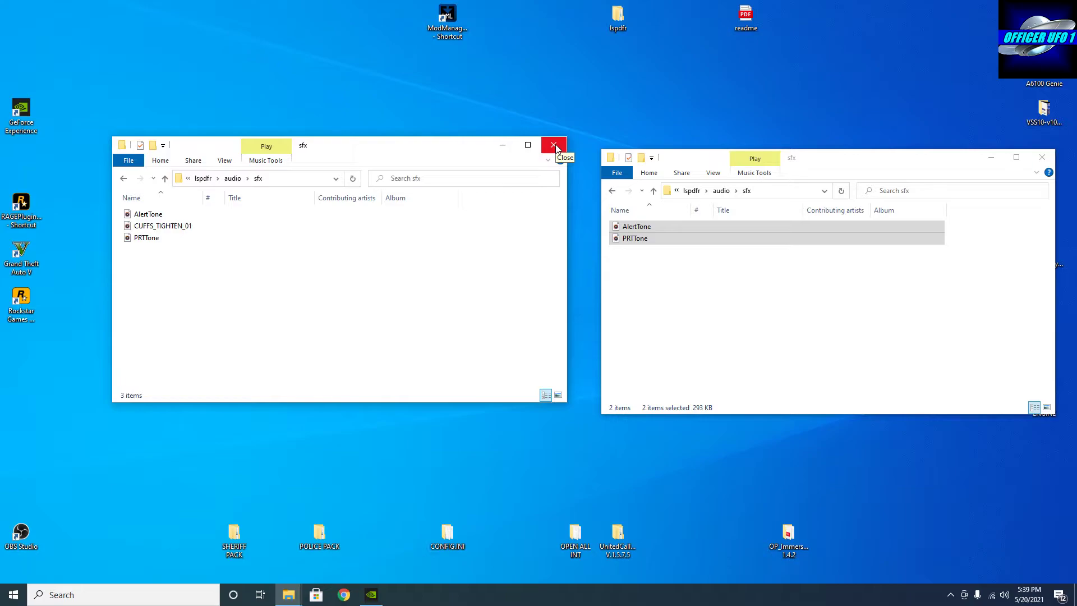
Close the extracted mod's window and return the repositioned game window to the Grand Theft Auto V root folder.
left_click(1043, 158)
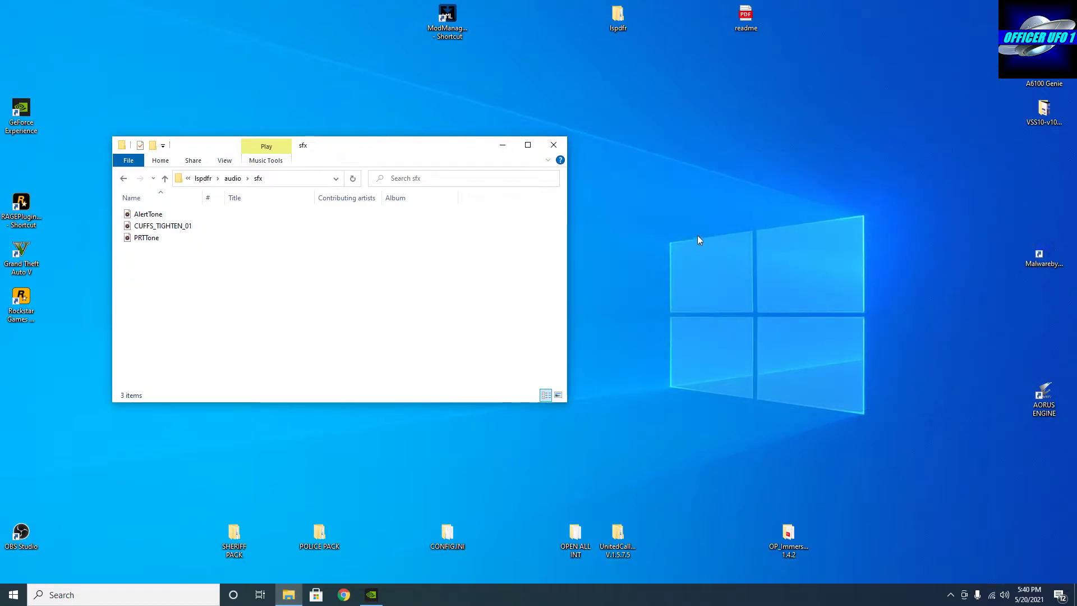
left_click_drag(409, 152, 779, 88)
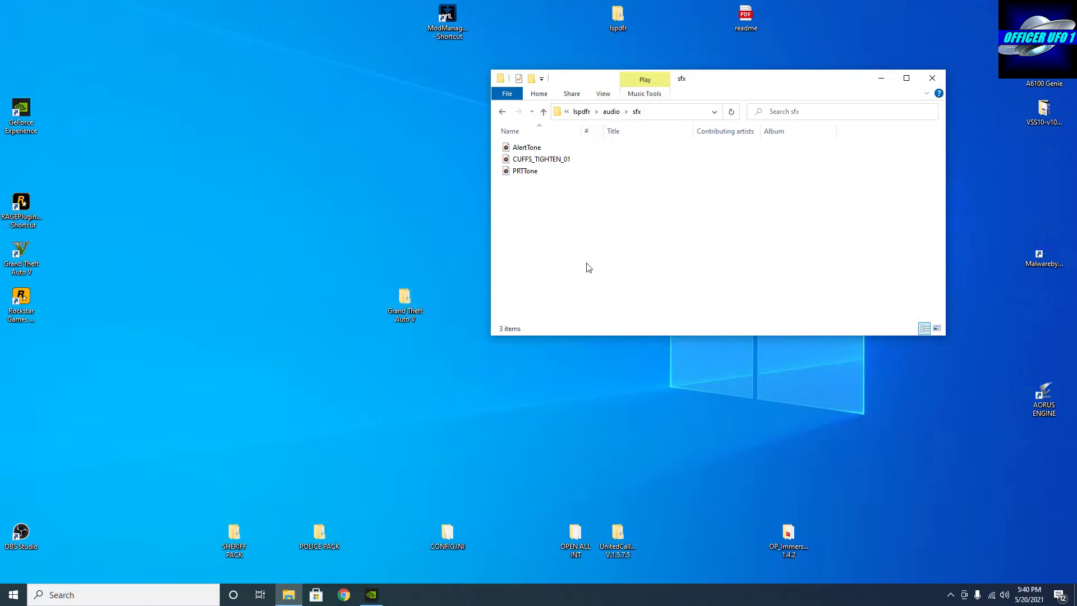
left_click(542, 114)
left_click(542, 114)
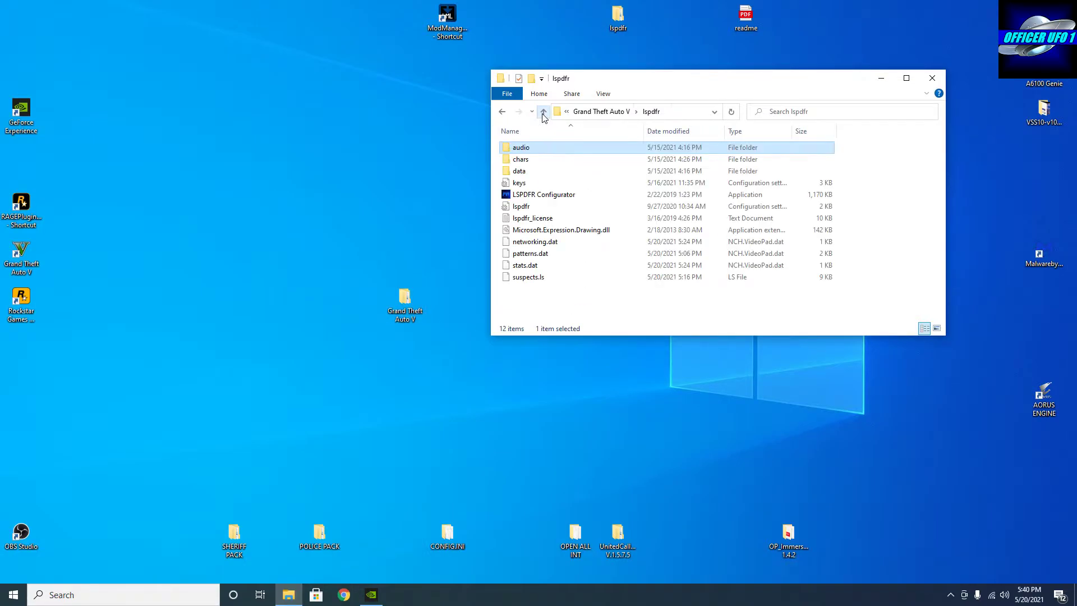
left_click(542, 114)
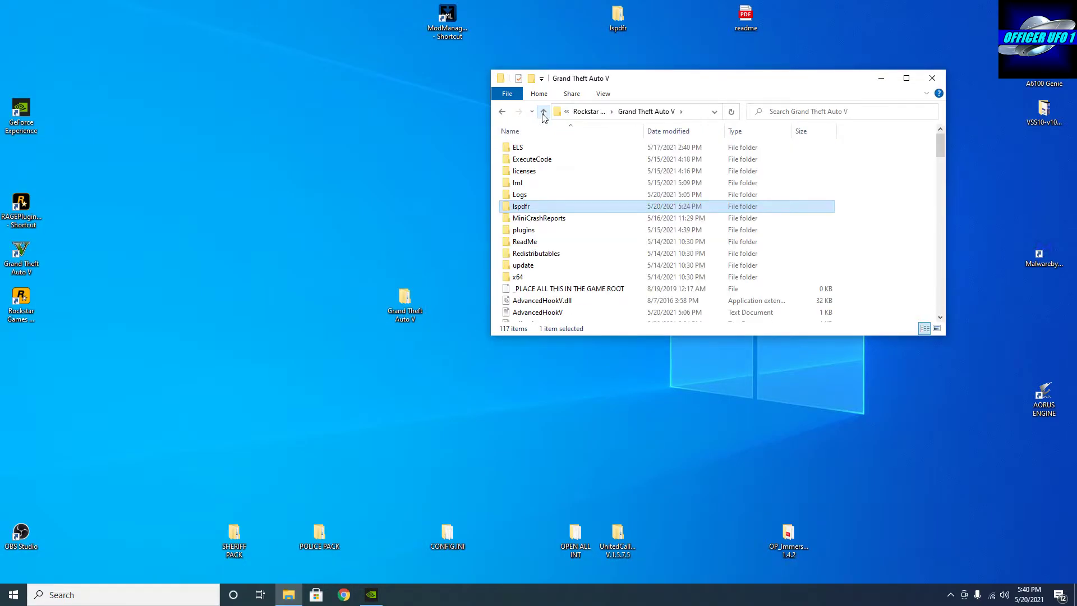
Reposition the game's folder window and delete the extracted Grand Theft Auto V mod folder from the desktop.
left_click_drag(721, 84, 776, 179)
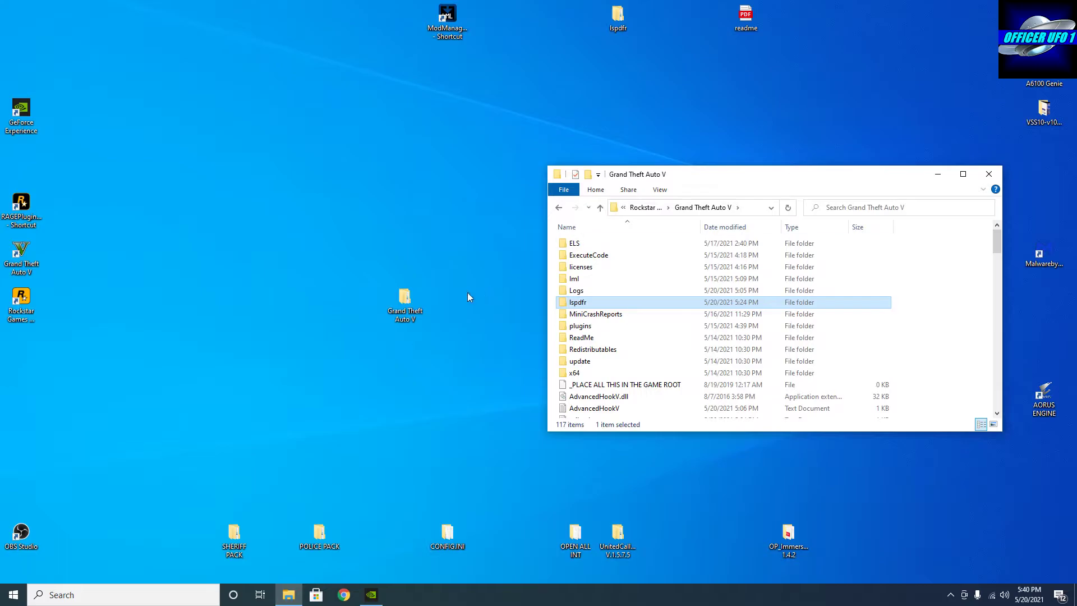
right_click(394, 311)
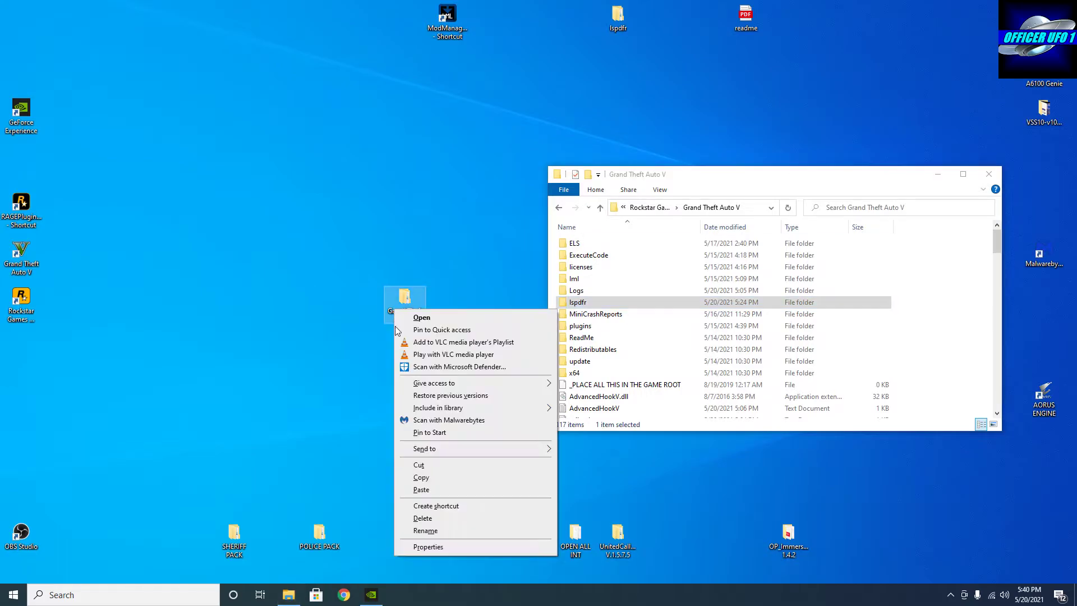
left_click(420, 519)
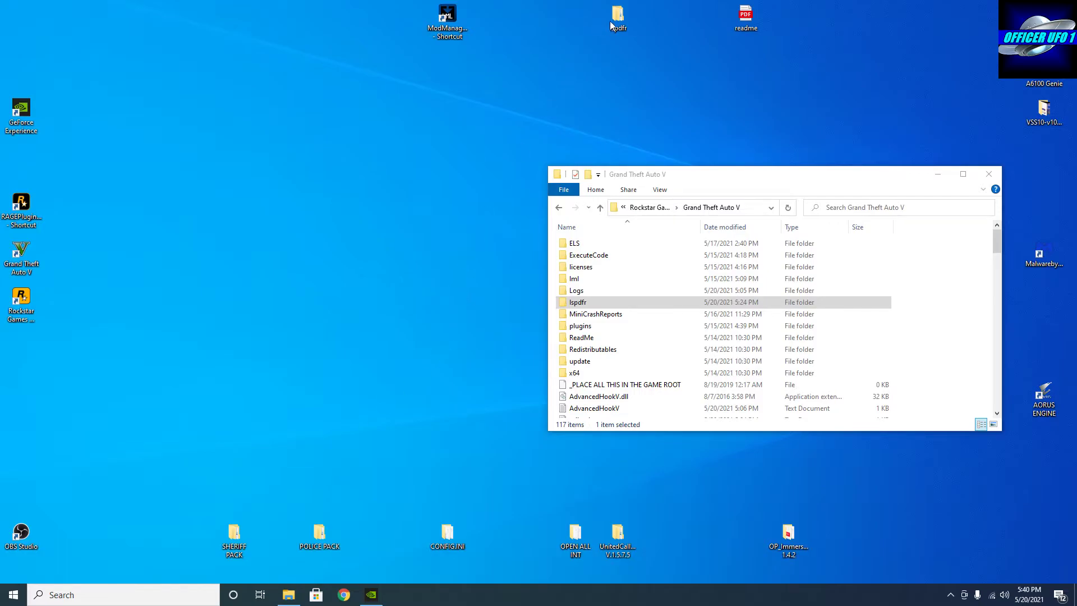
Open the desktop's lspdfr folder beside the game window and go to lspdfr > audio in the game installation.
left_click_drag(611, 24, 340, 201)
left_click_drag(278, 247, 278, 249)
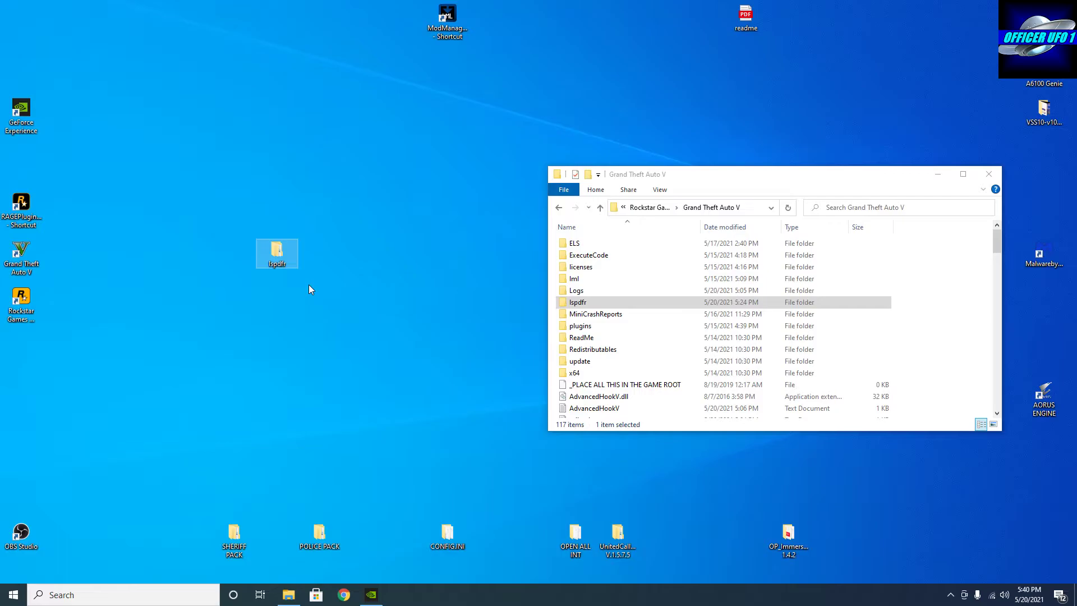
double_click(268, 246)
left_click_drag(854, 195, 370, 184)
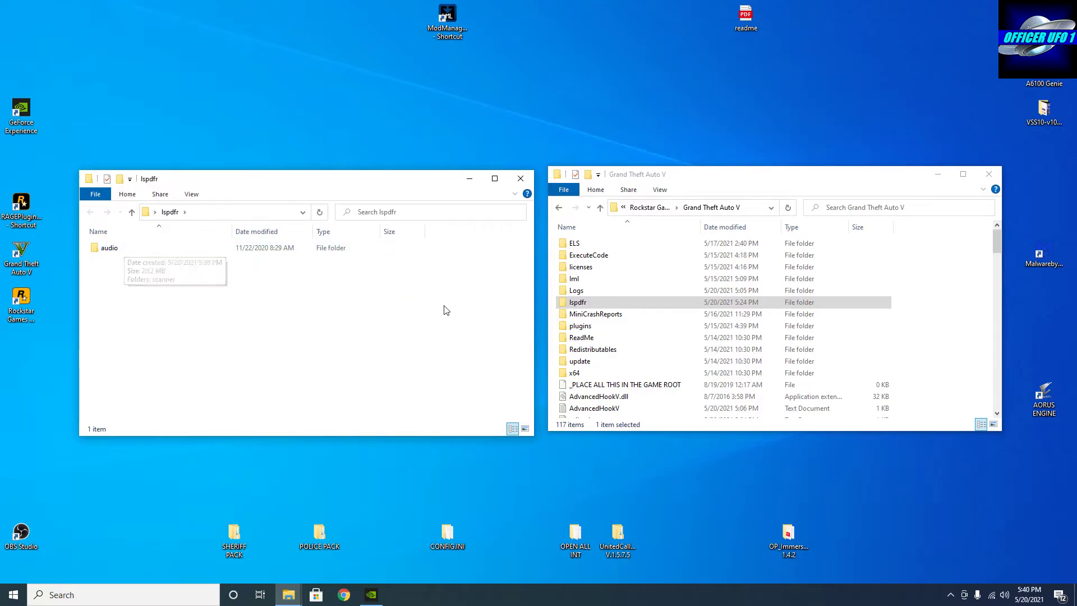
double_click(611, 301)
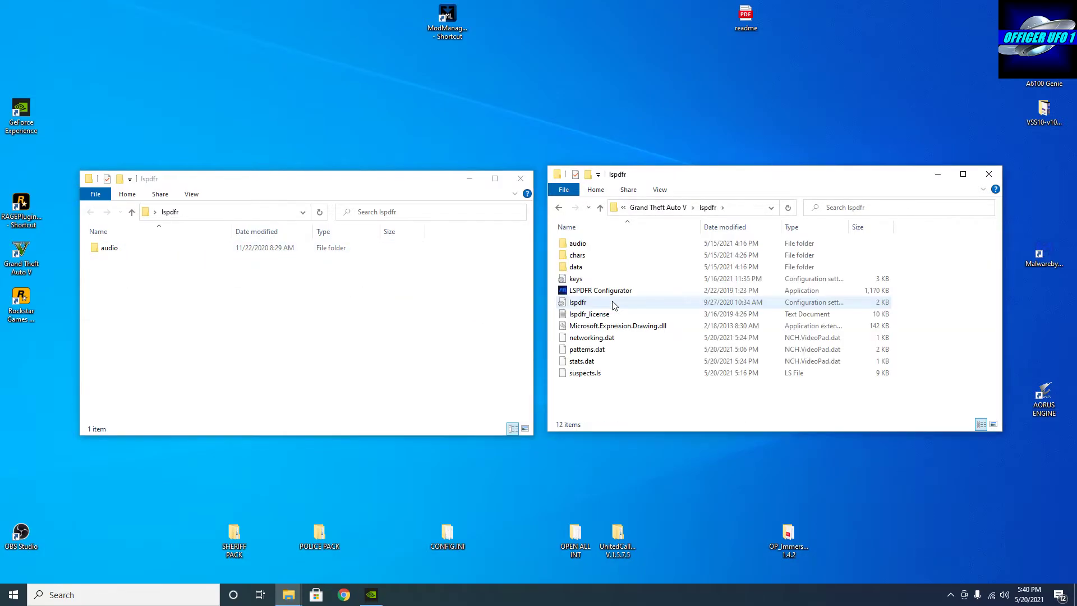
double_click(608, 244)
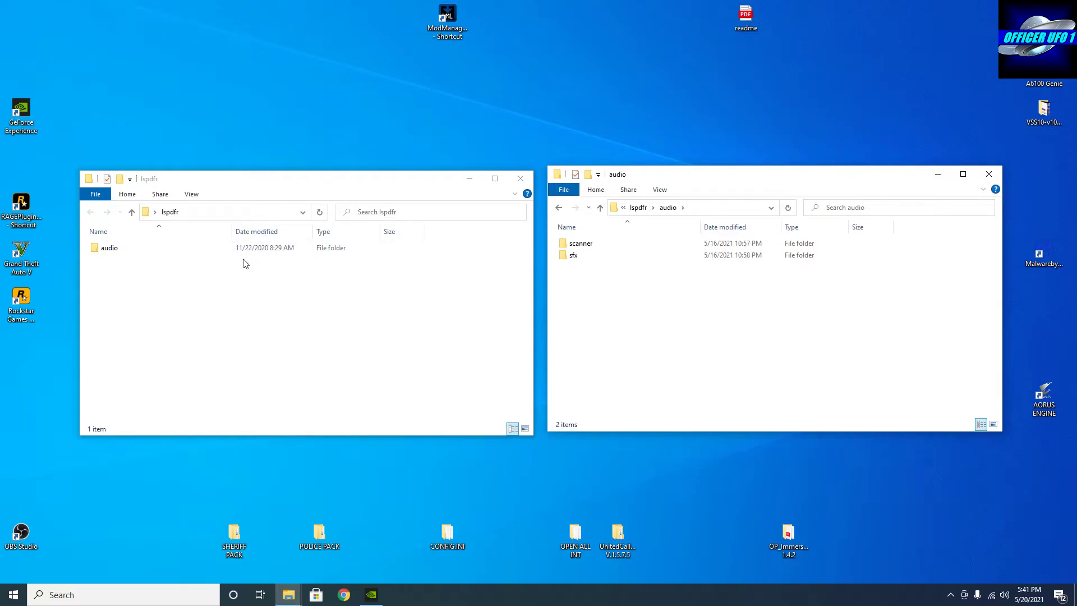
Try to copy the STREETS folder from the extra's audio > scanner into the game's scanner folder, cancelling the file replacement.
double_click(109, 248)
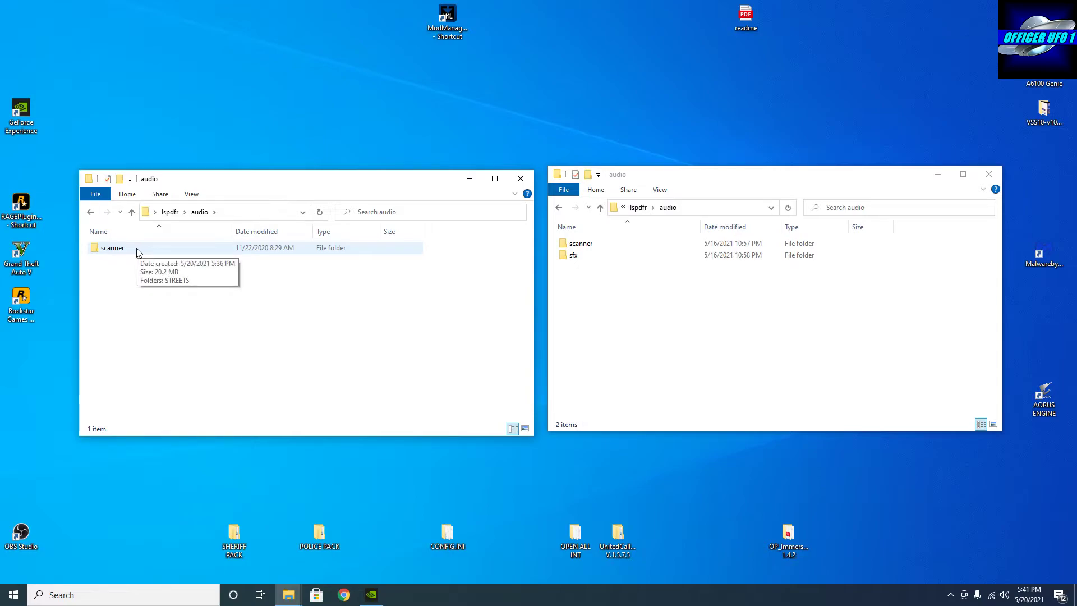
double_click(126, 247)
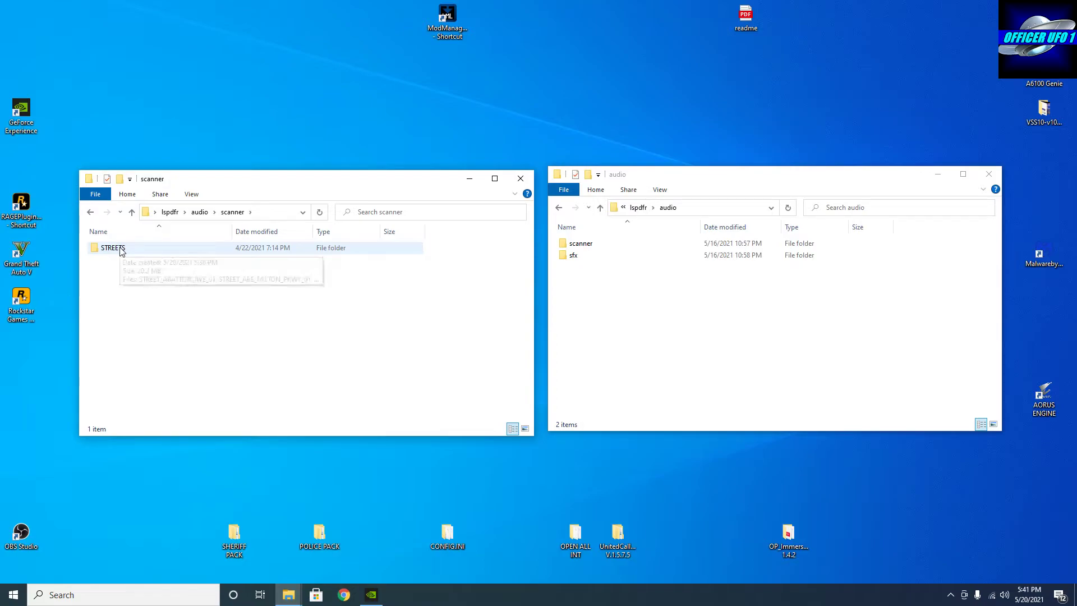
left_click(132, 212)
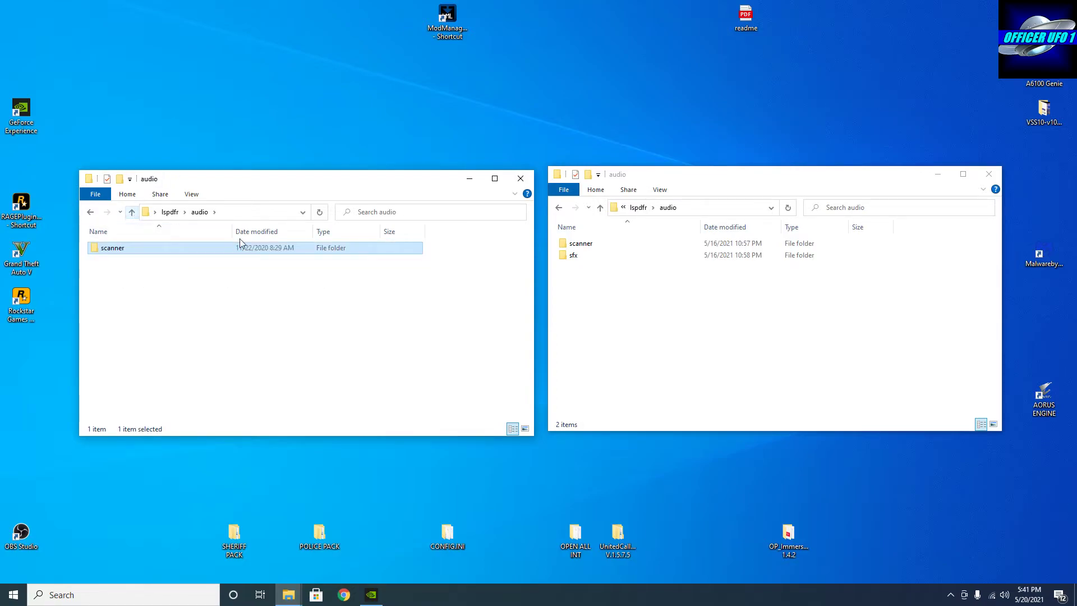
double_click(140, 252)
right_click(134, 248)
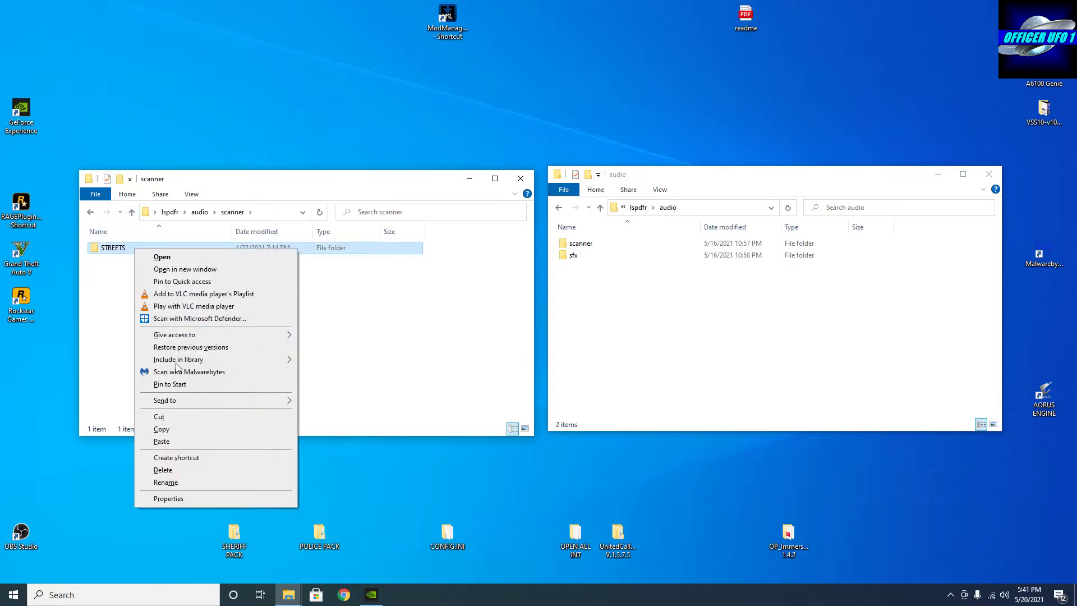
left_click(162, 429)
right_click(589, 242)
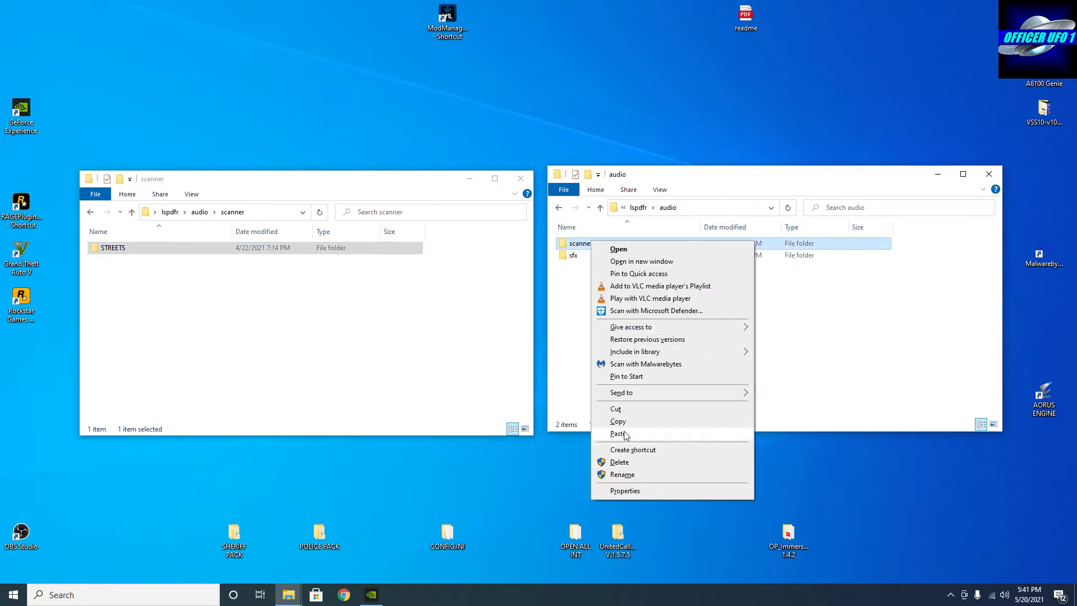
left_click(622, 433)
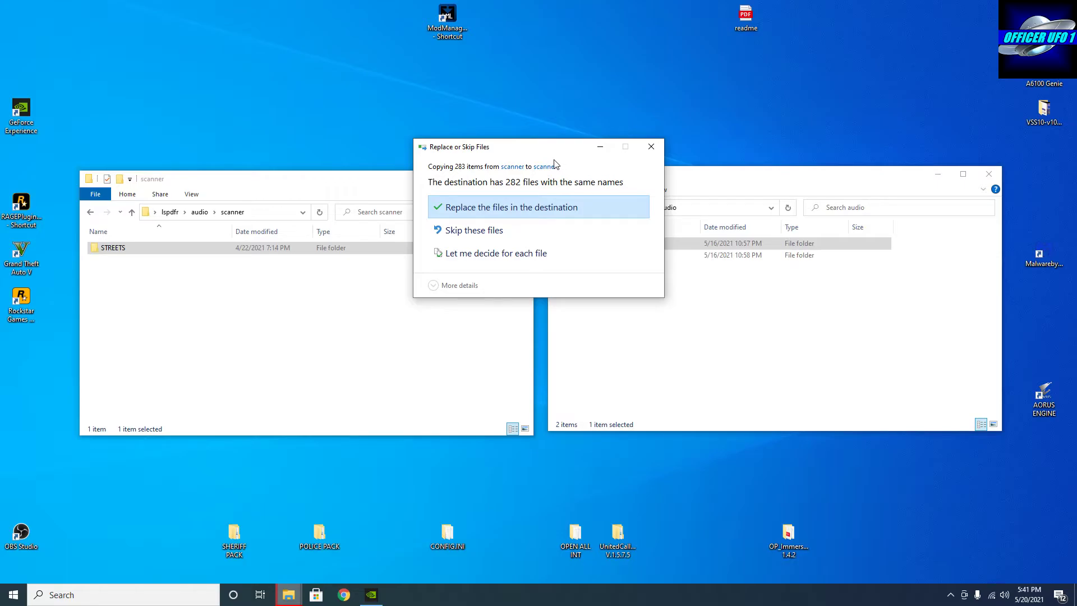
left_click(651, 147)
Look for the STREETS folder inside the game's lspdfr > audio > scanner folder.
double_click(621, 248)
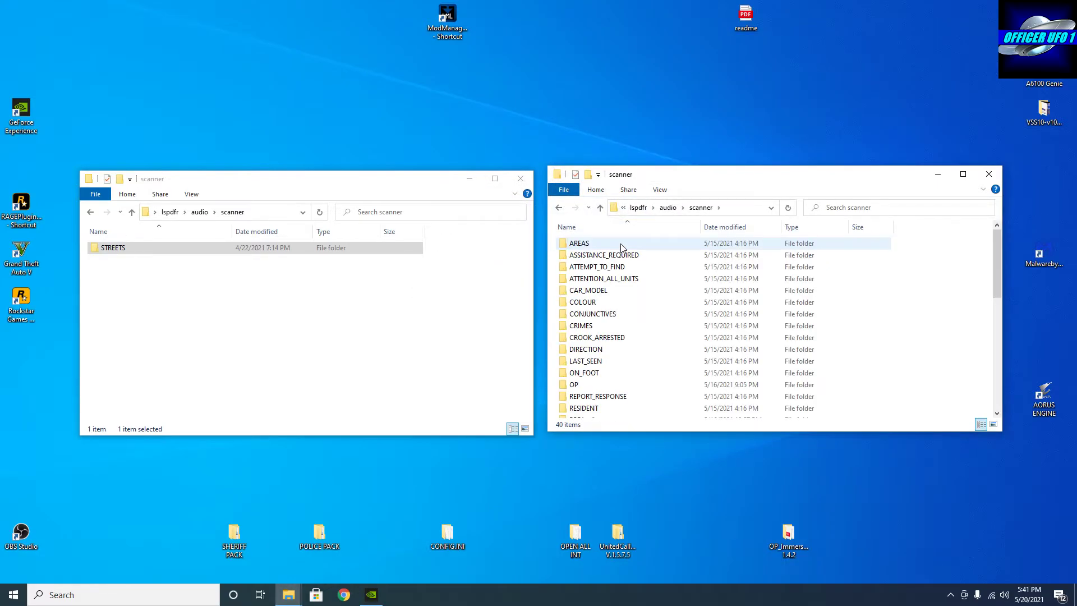
scroll(639, 263, "down", 6)
scroll(642, 318, "down", 4)
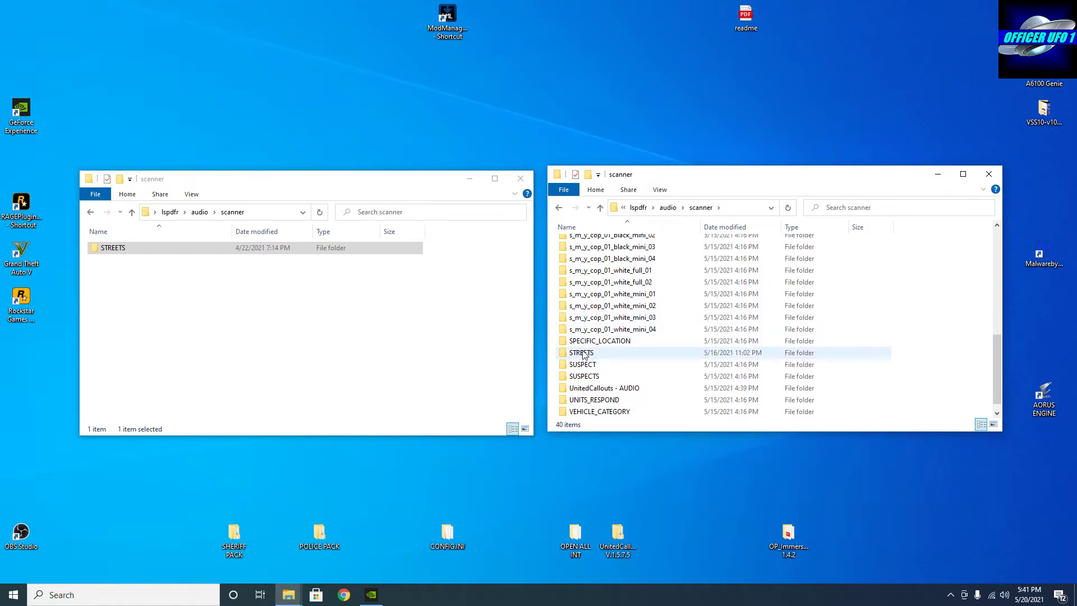
Close both folder windows and delete the extra's lspdfr folder from the desktop.
left_click(988, 173)
left_click(520, 178)
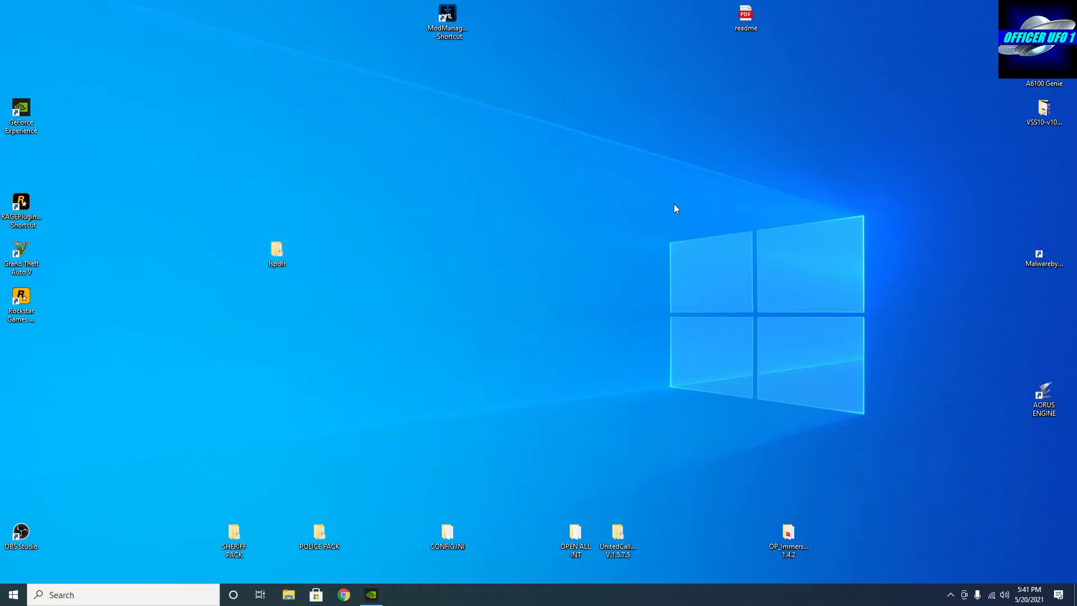
right_click(280, 254)
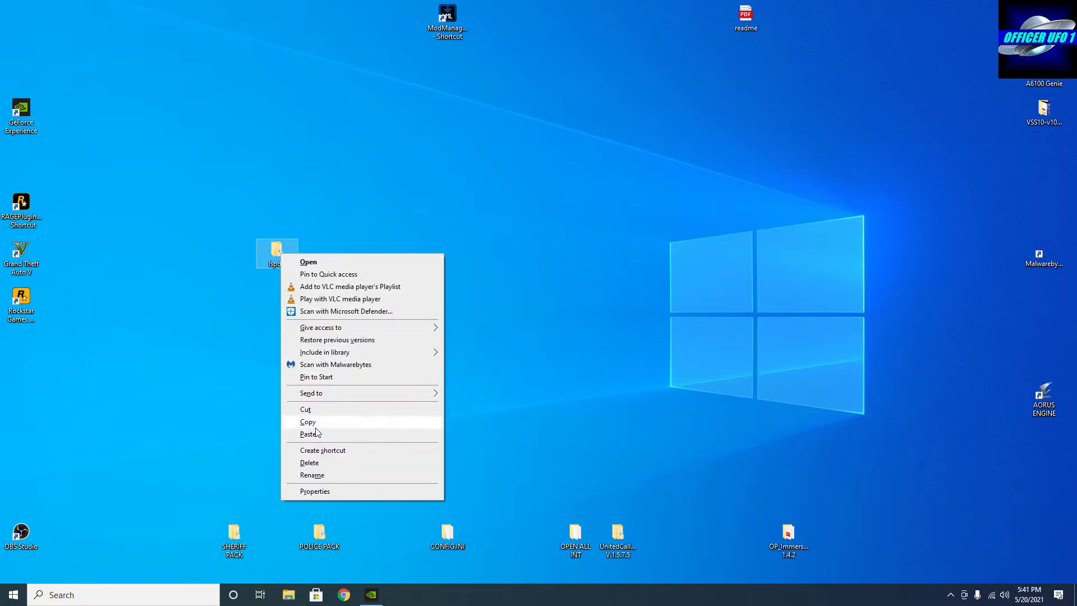
left_click(310, 463)
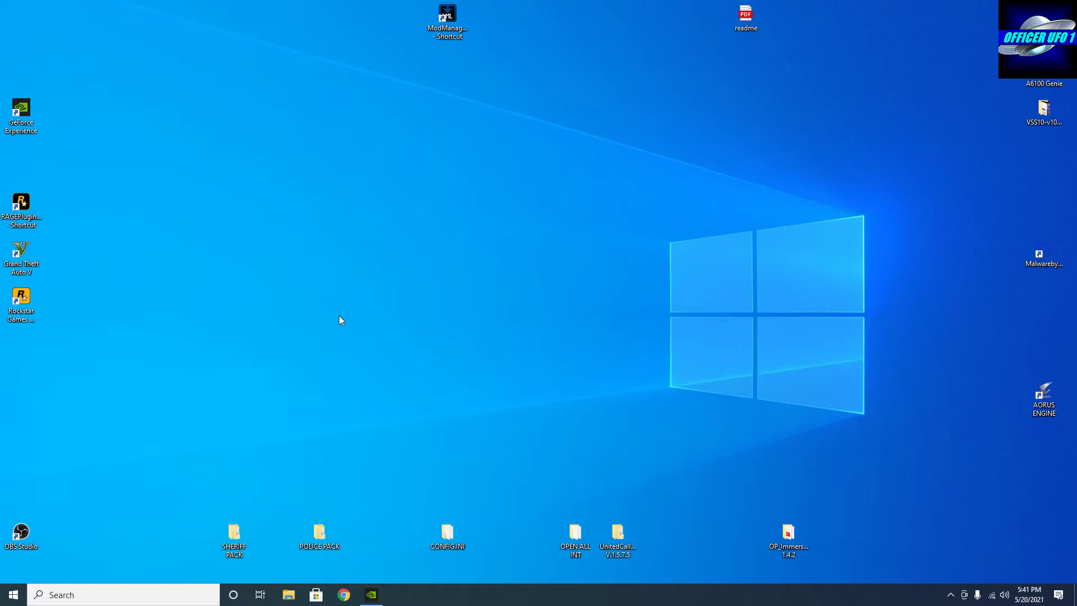
Open the Grand Theft Auto V shortcut's file location and go to its plugins > LSPDFR folder.
right_click(34, 255)
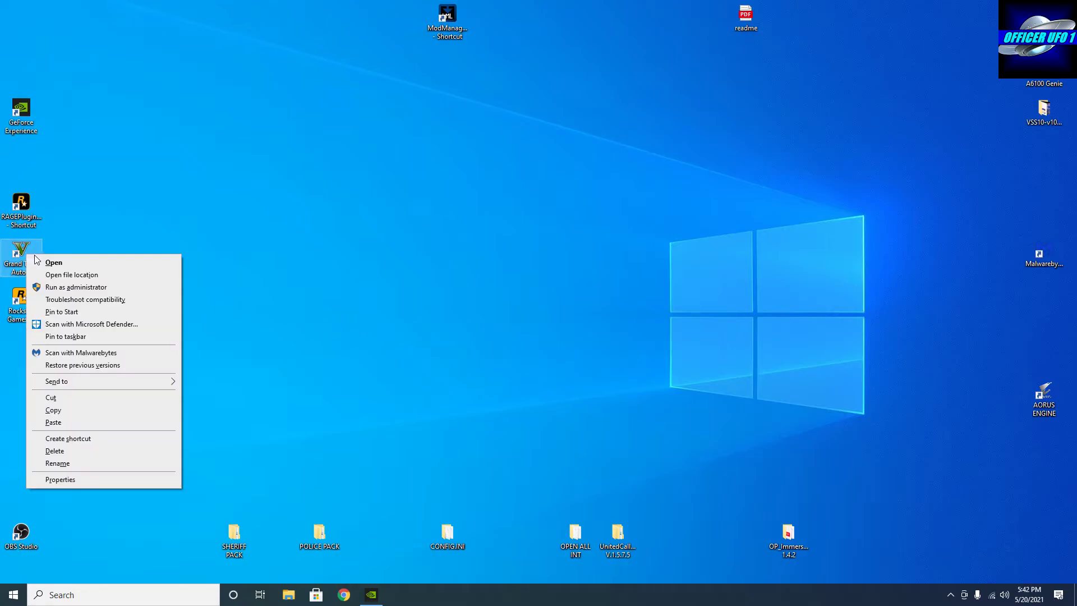
left_click(60, 275)
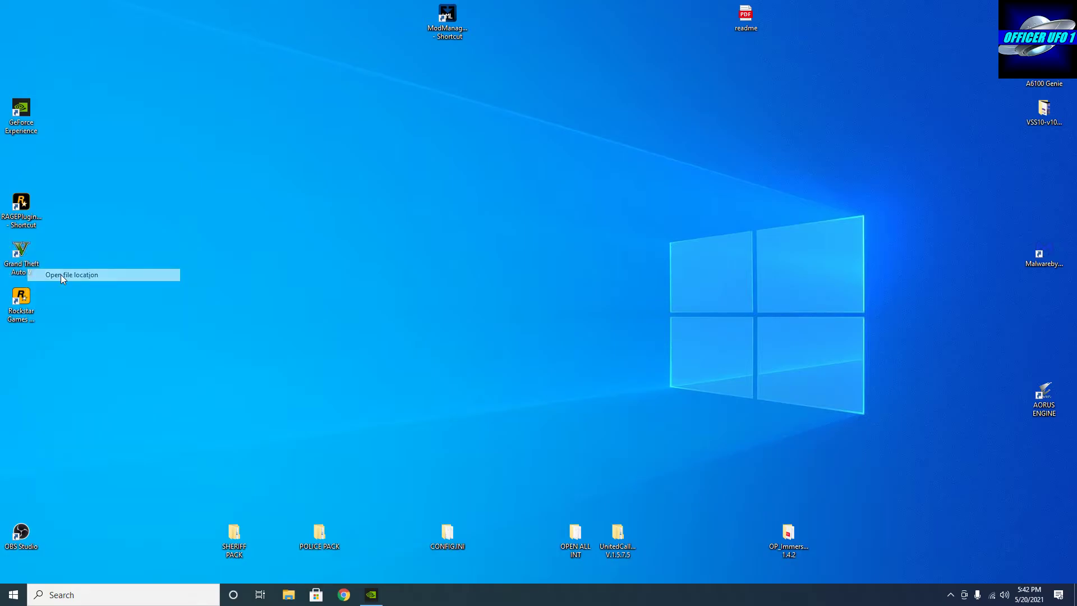
scroll(212, 322, "up", 5)
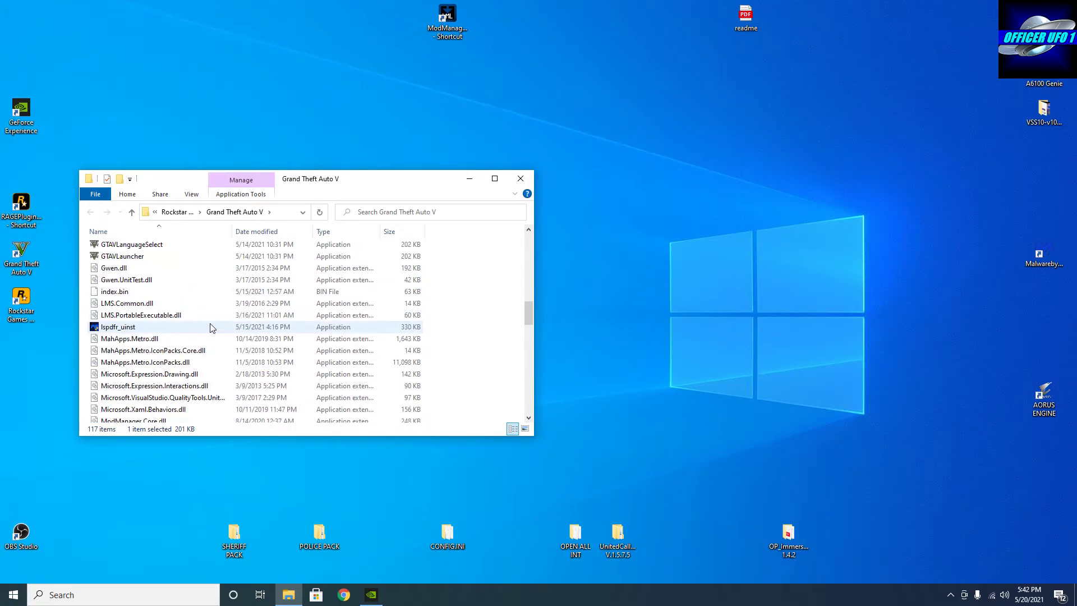
scroll(212, 328, "up", 12)
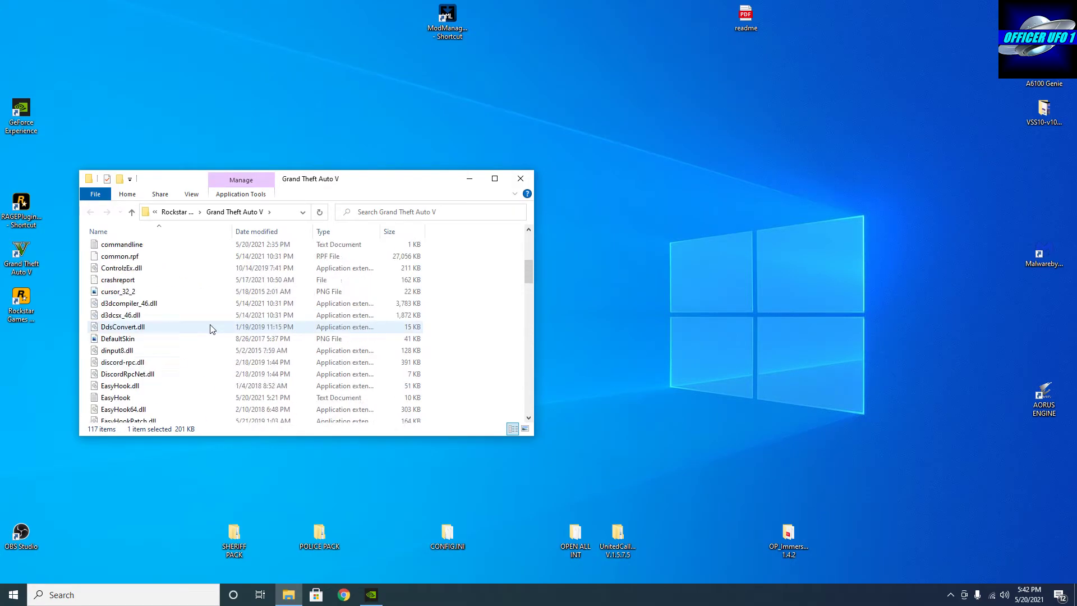
left_click_drag(376, 178, 607, 167)
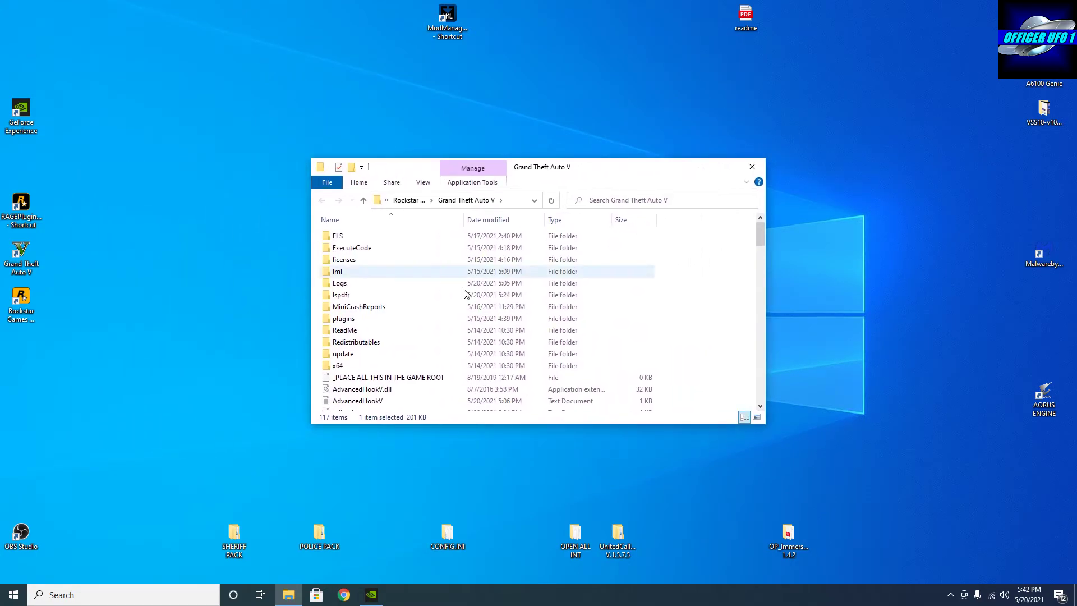
double_click(364, 318)
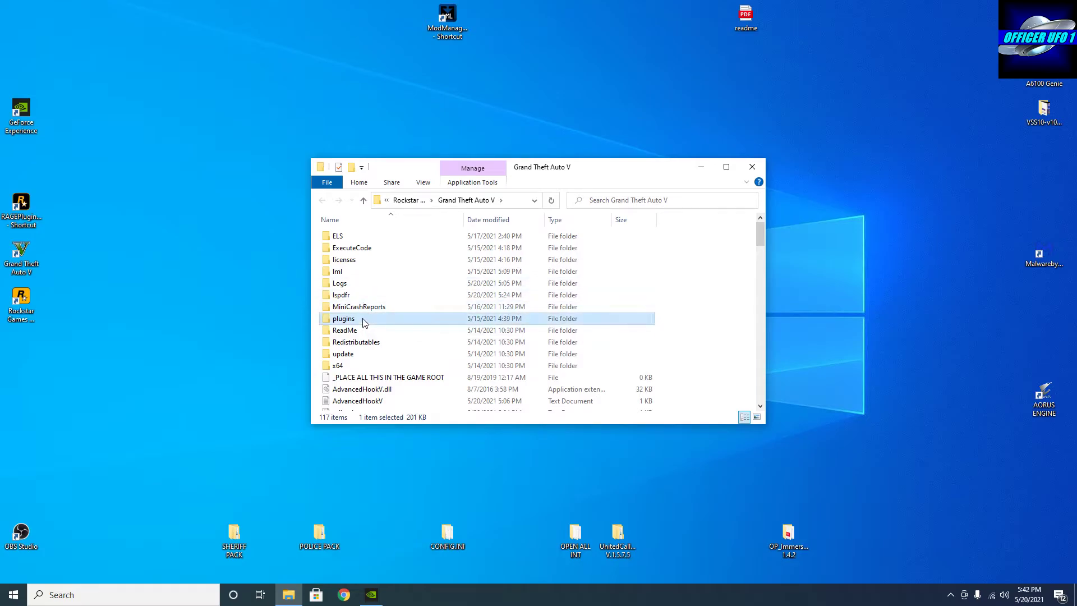
double_click(360, 238)
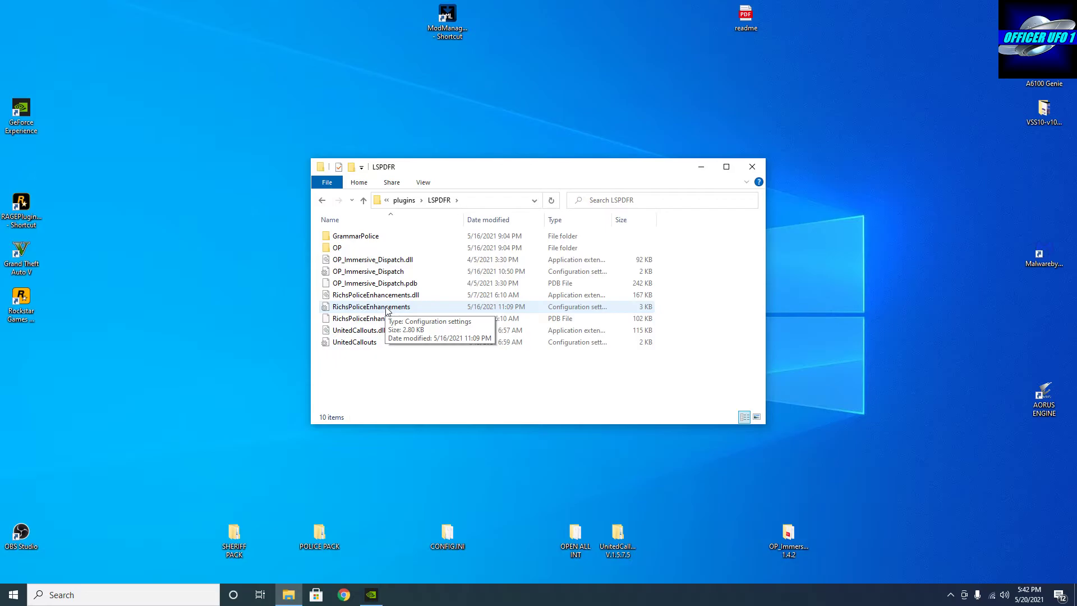
Move the LSPDFR folder window aside and create a new desktop folder named CONFIG.
left_click_drag(533, 170, 741, 144)
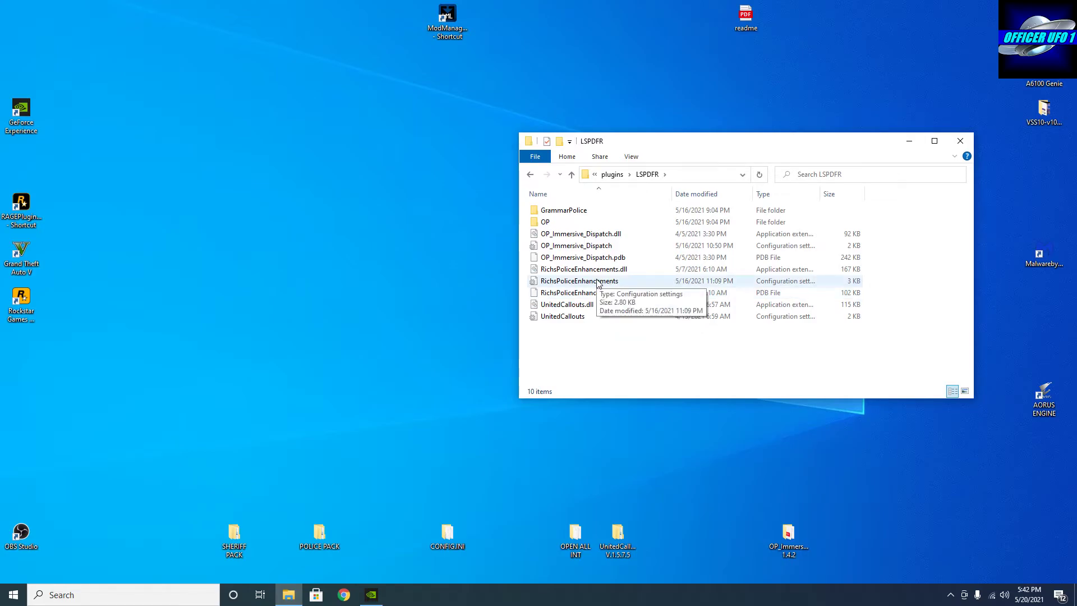
right_click(198, 283)
mouse_move(303, 389)
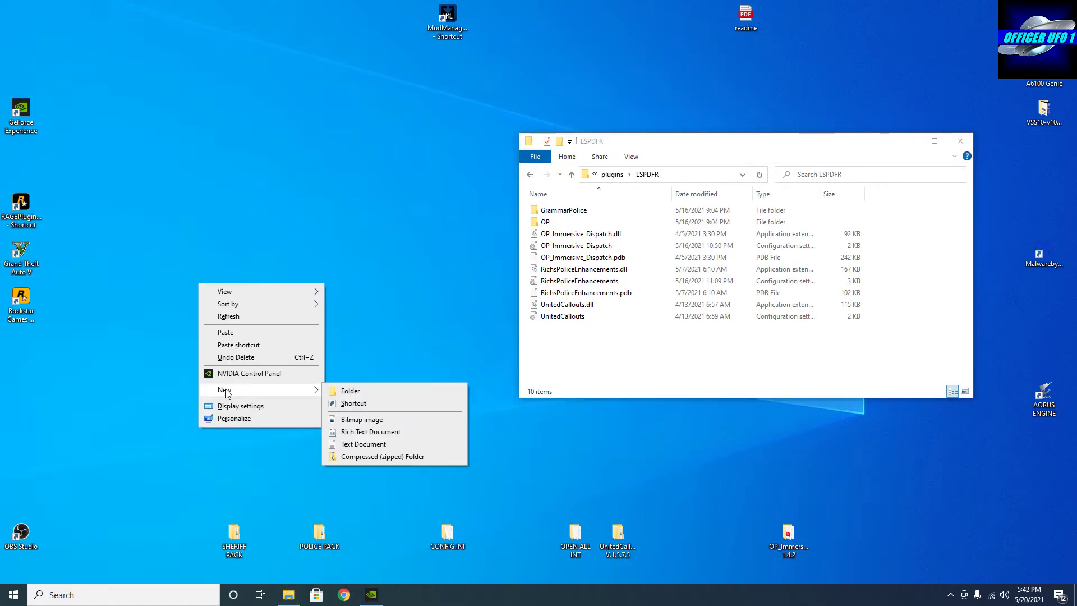
left_click(354, 391)
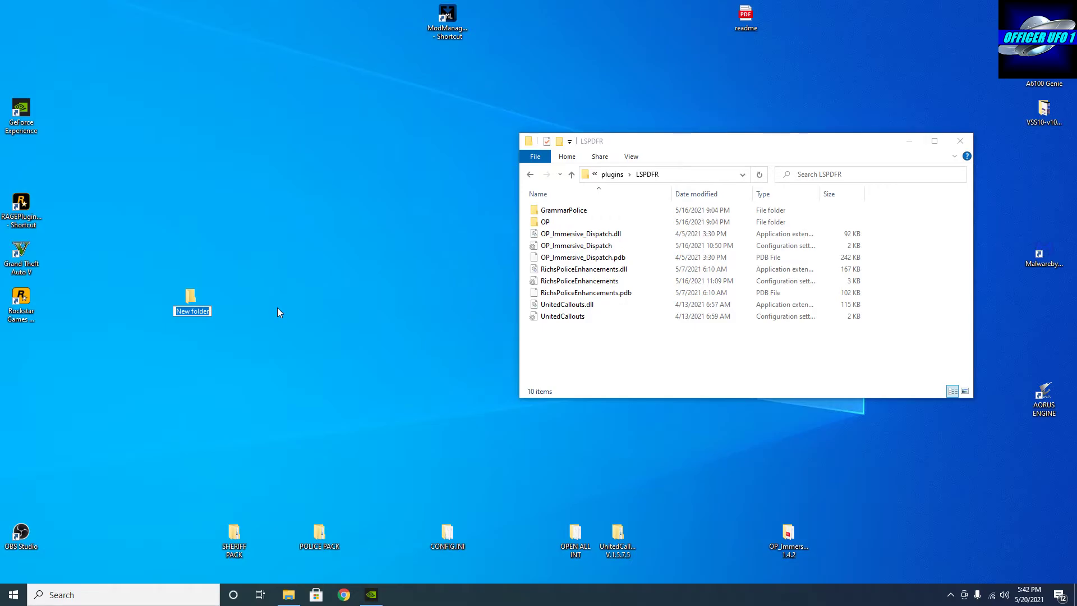
type("CONFIG")
key("Return")
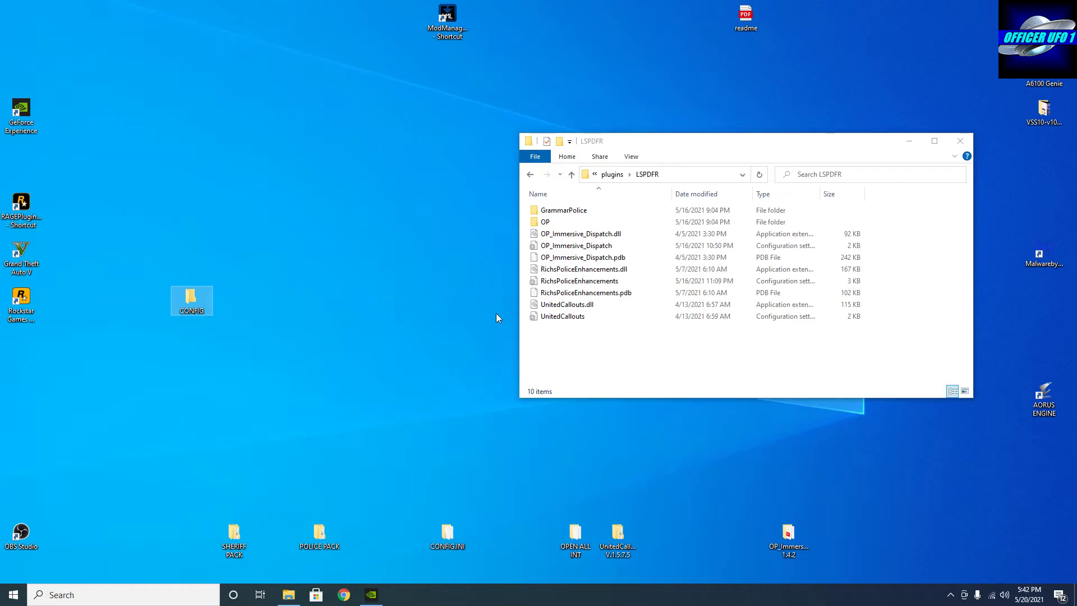
Copy the RichsPoliceEnhancements configuration settings file from the game's plugins > LSPDFR folder into the desktop's CONFIG folder.
right_click(577, 281)
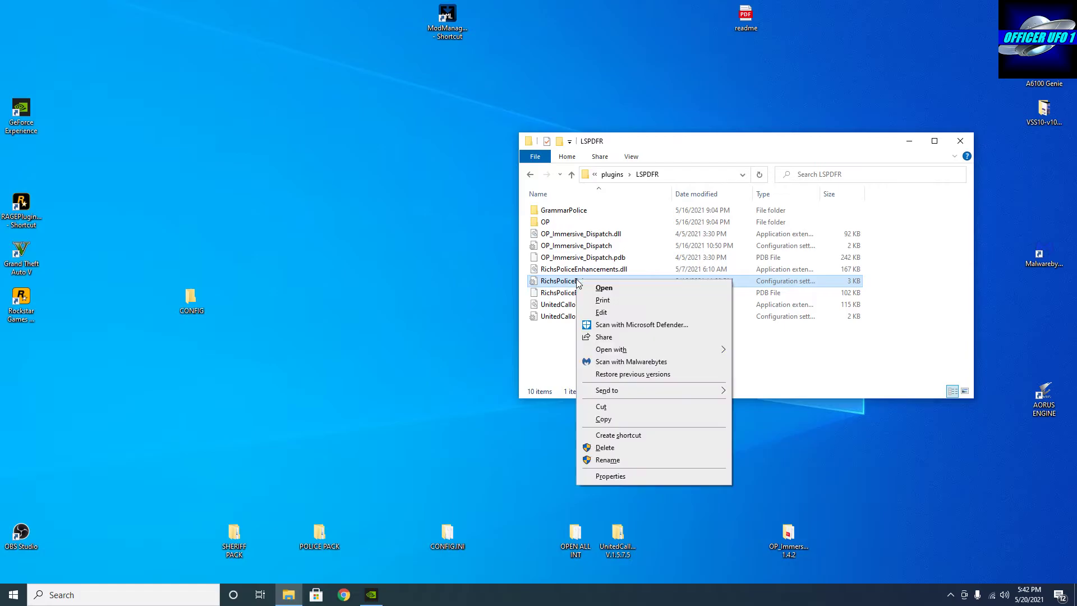
left_click(603, 419)
left_click(192, 300)
right_click(192, 310)
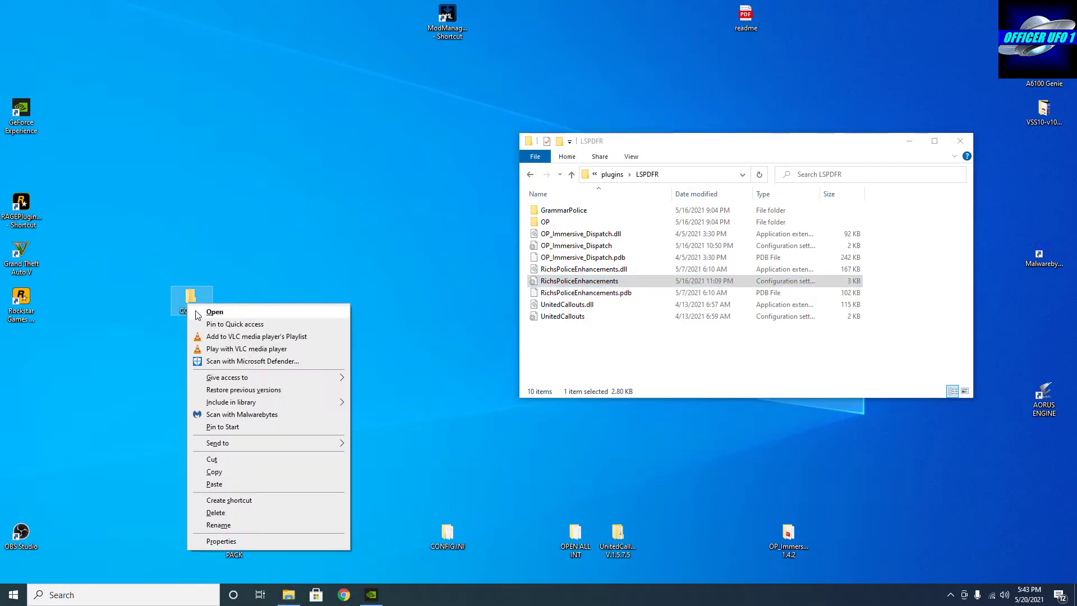
left_click(220, 484)
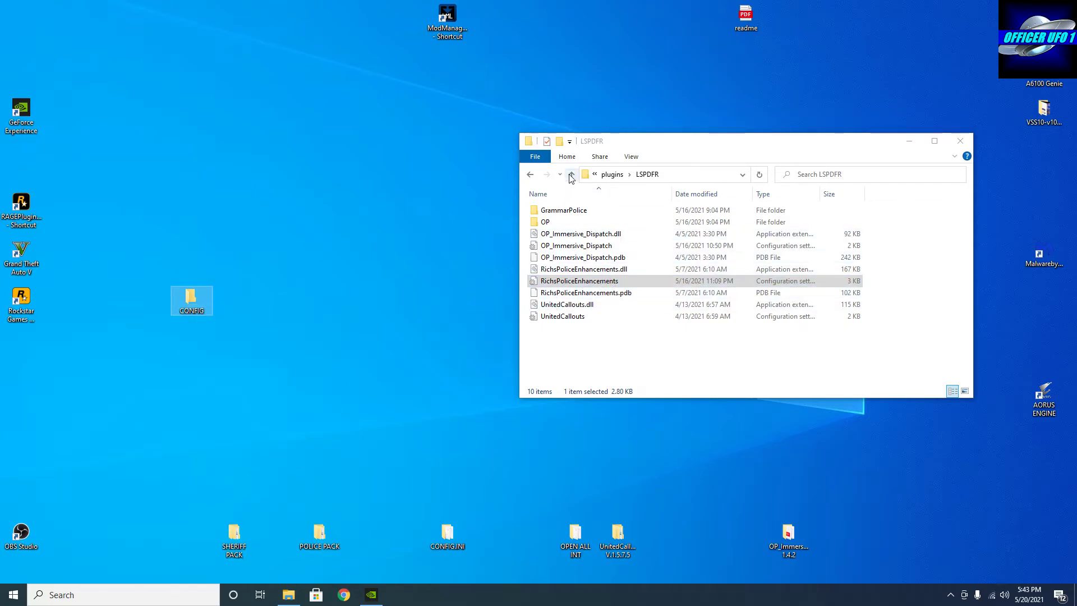
Open the RichsPoliceEnhancements settings file from the CONFIG folder in Notepad and show it full screen.
double_click(189, 310)
left_click(605, 226)
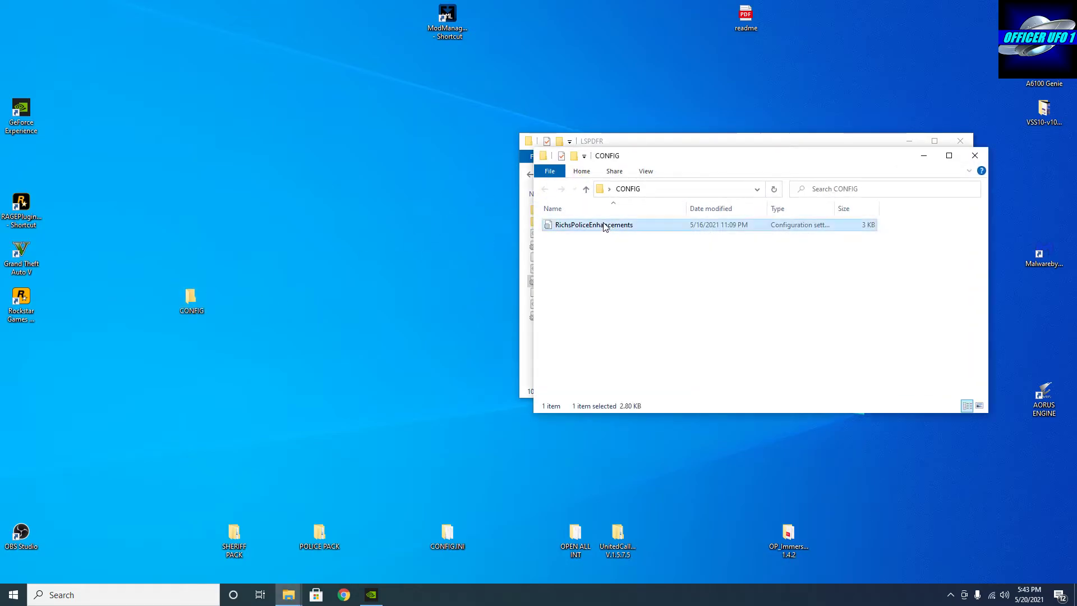
double_click(605, 225)
mouse_move(701, 162)
left_mouse_down()
mouse_move(661, 160)
mouse_move(715, 147)
left_mouse_up()
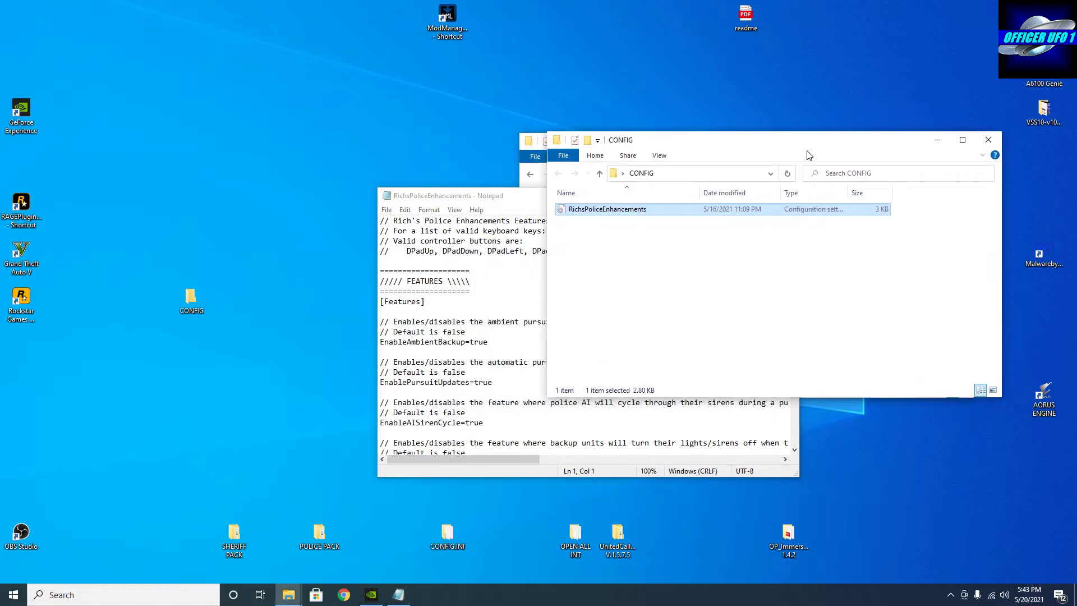
left_click(760, 125)
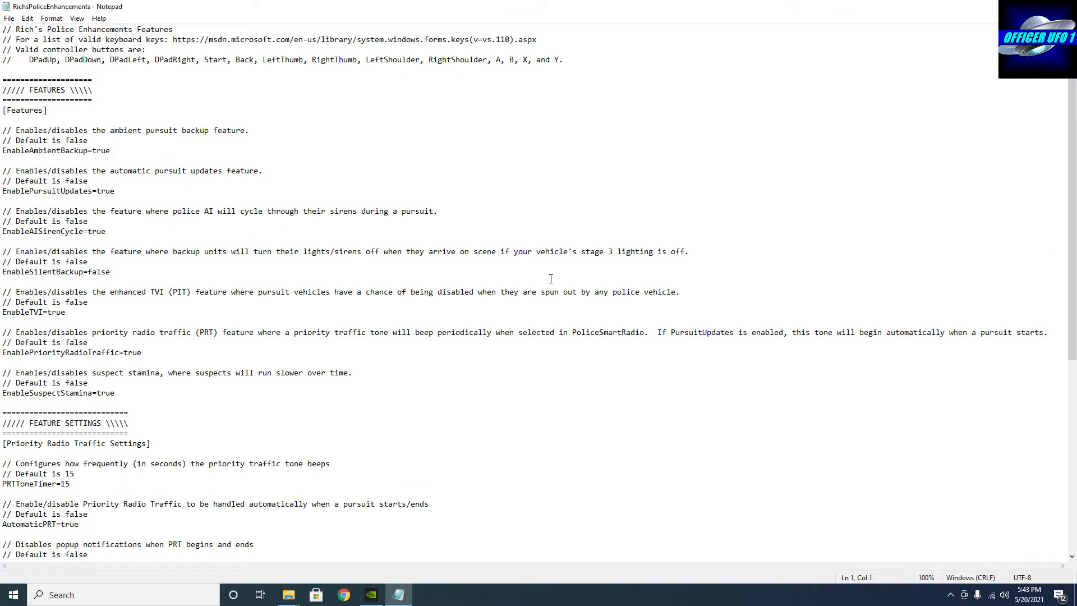